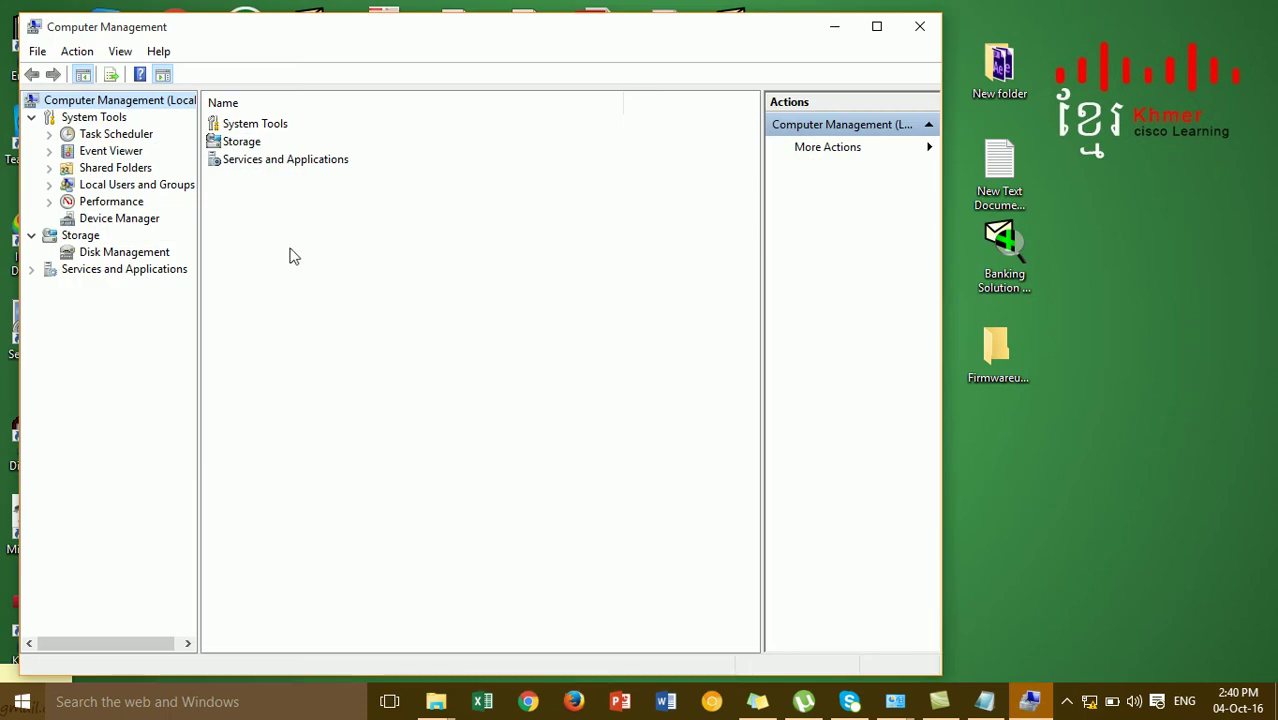
In Device Manager, expand Ports (COM & LPT) to locate the Prolific USB-to-Serial Comm Port on COM4
{"action": "left_click", "coordinate": [74, 218]}
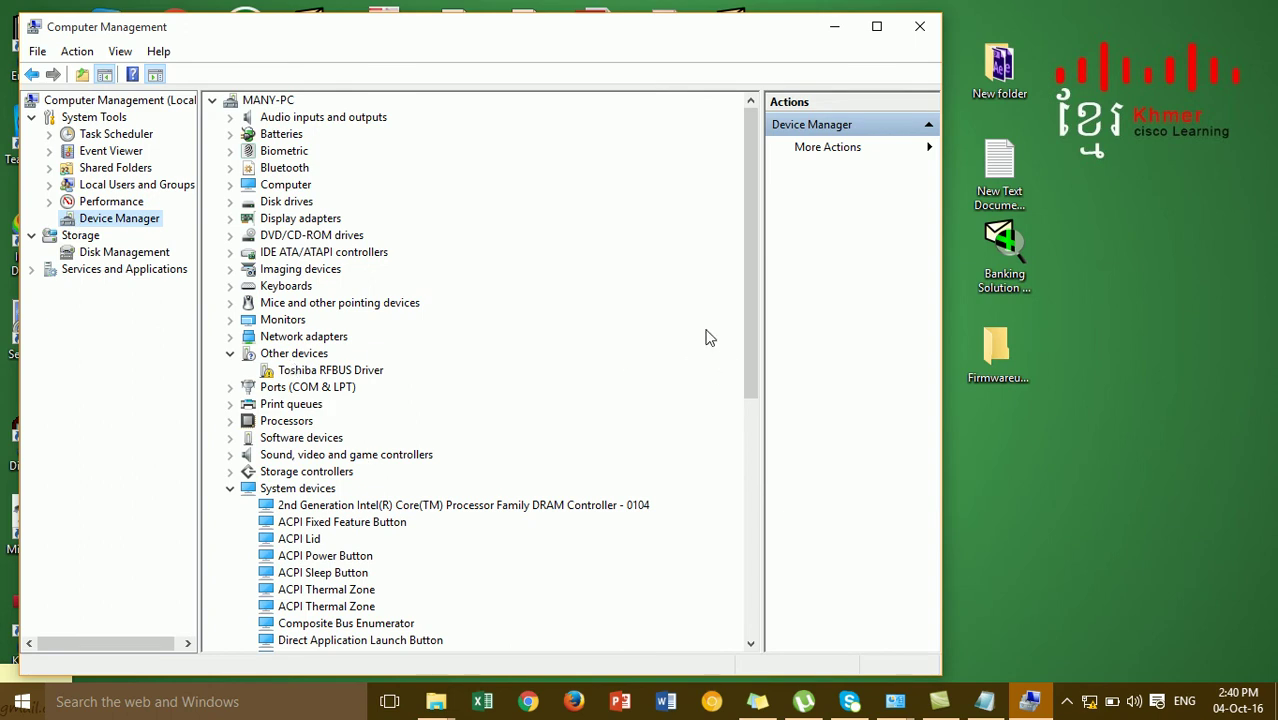
{"action": "left_click", "coordinate": [229, 489]}
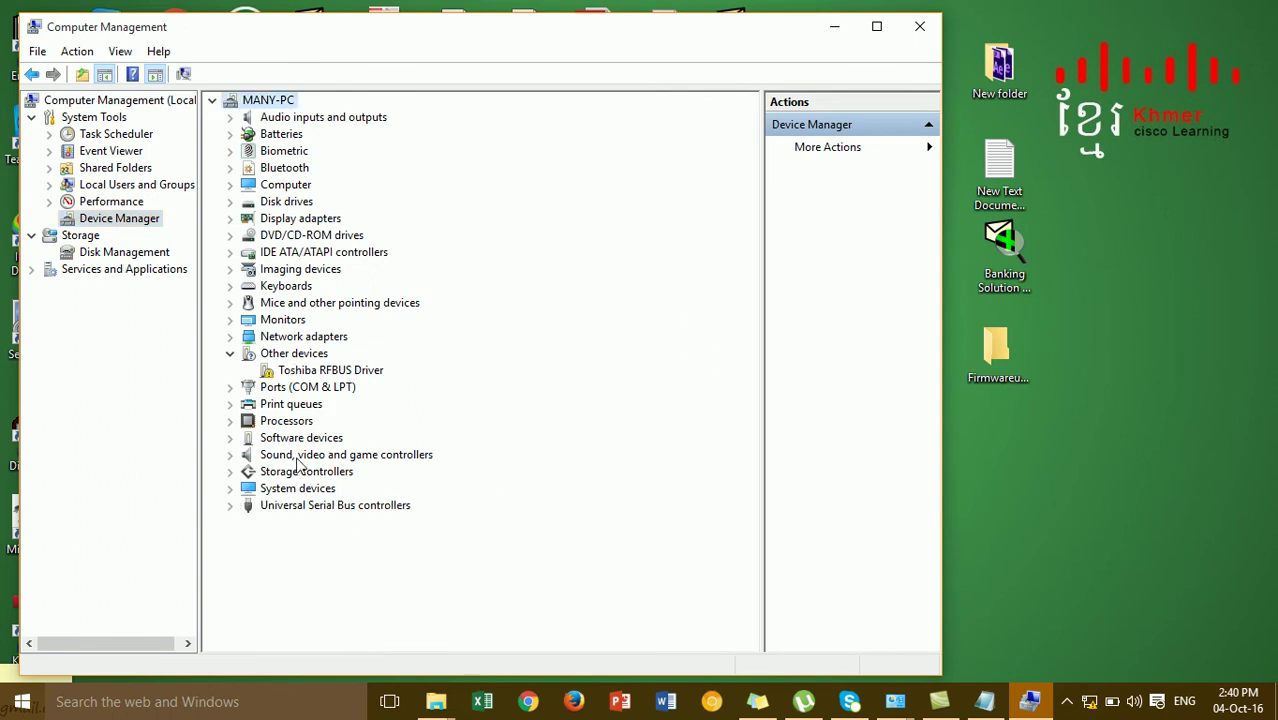
{"action": "left_click", "coordinate": [230, 337]}
{"action": "left_click", "coordinate": [230, 338]}
{"action": "left_click", "coordinate": [230, 387]}
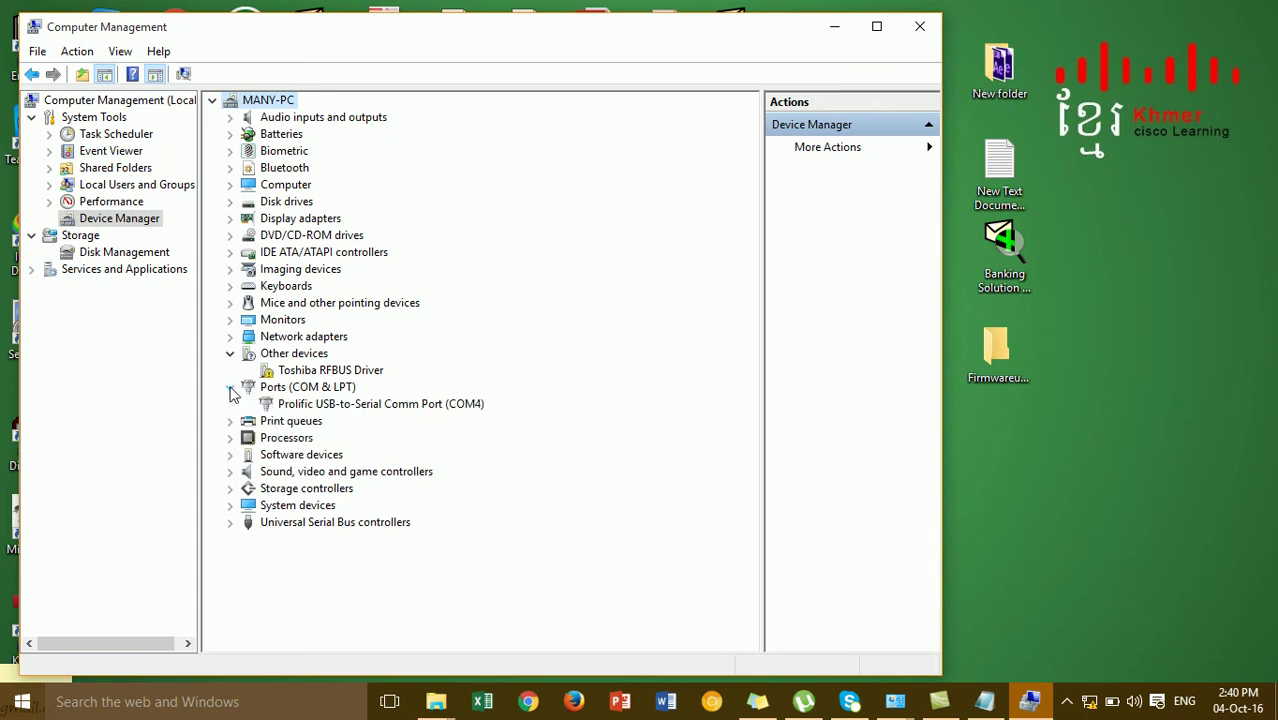
{"action": "left_click", "coordinate": [456, 409]}
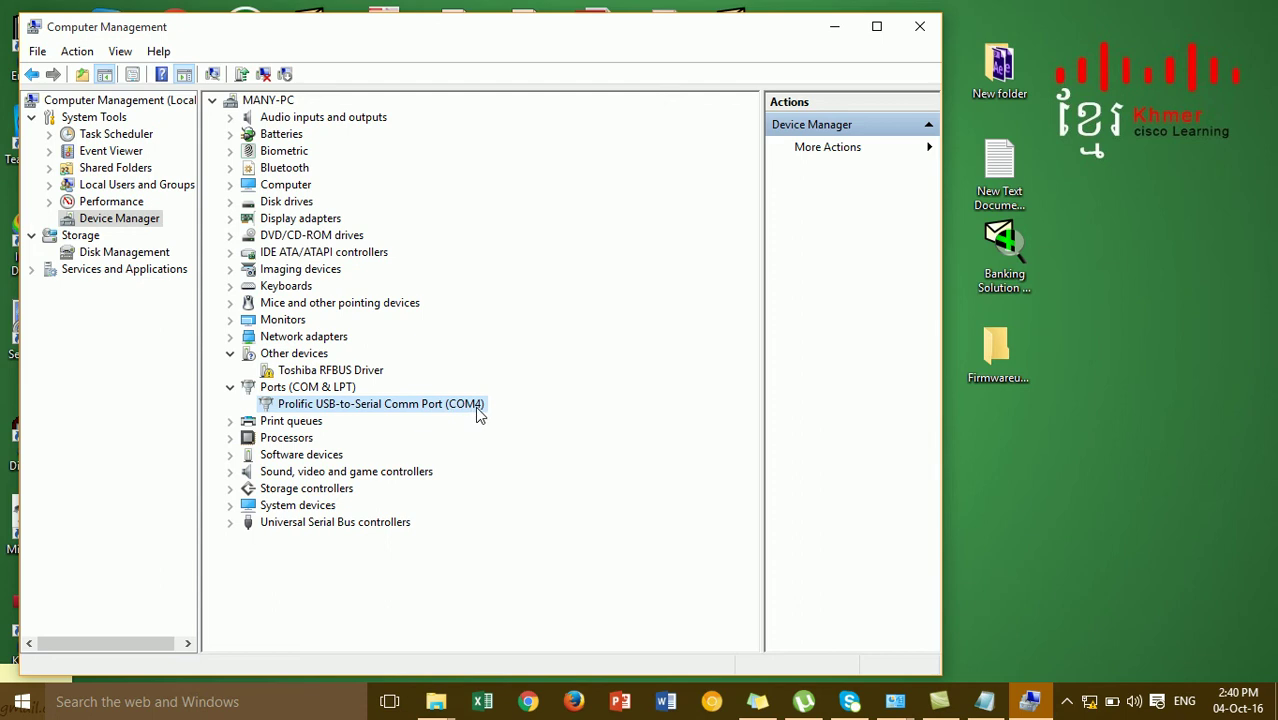
Open the wired Ethernet adapter's properties from Network and Sharing Center
{"action": "left_click", "coordinate": [836, 30]}
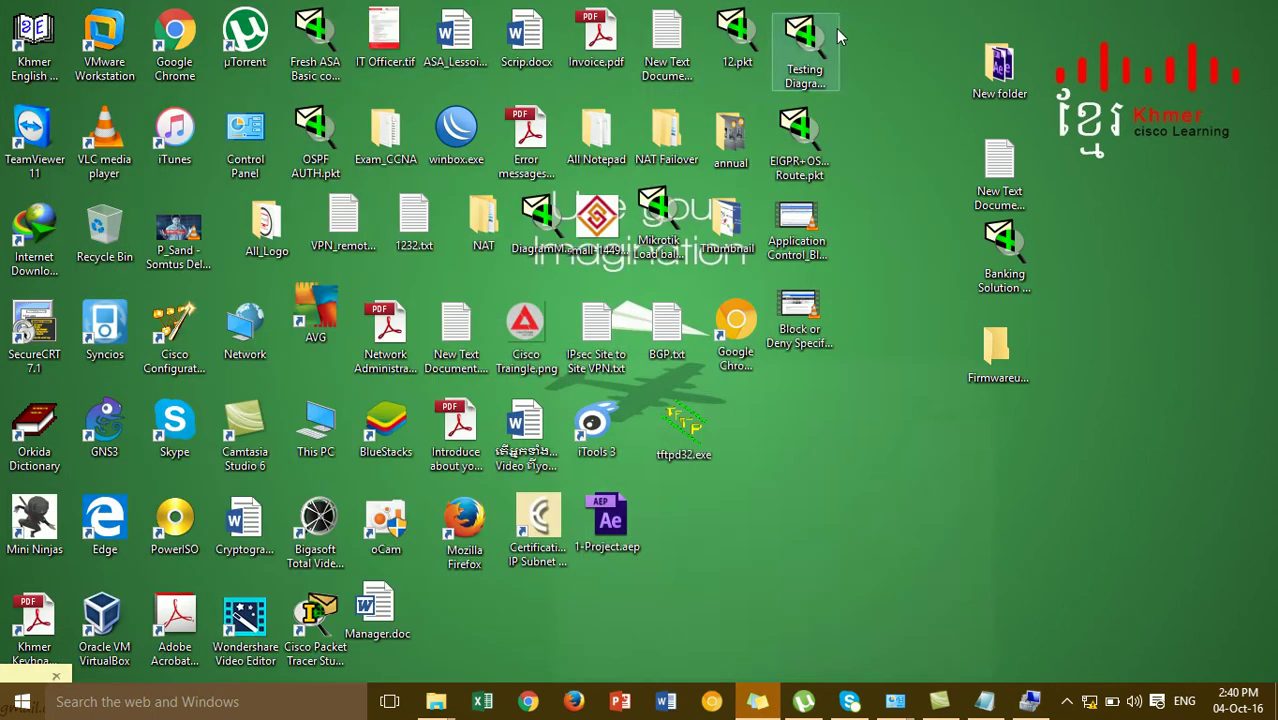
{"action": "right_click", "coordinate": [1090, 697]}
{"action": "left_click", "coordinate": [1089, 681]}
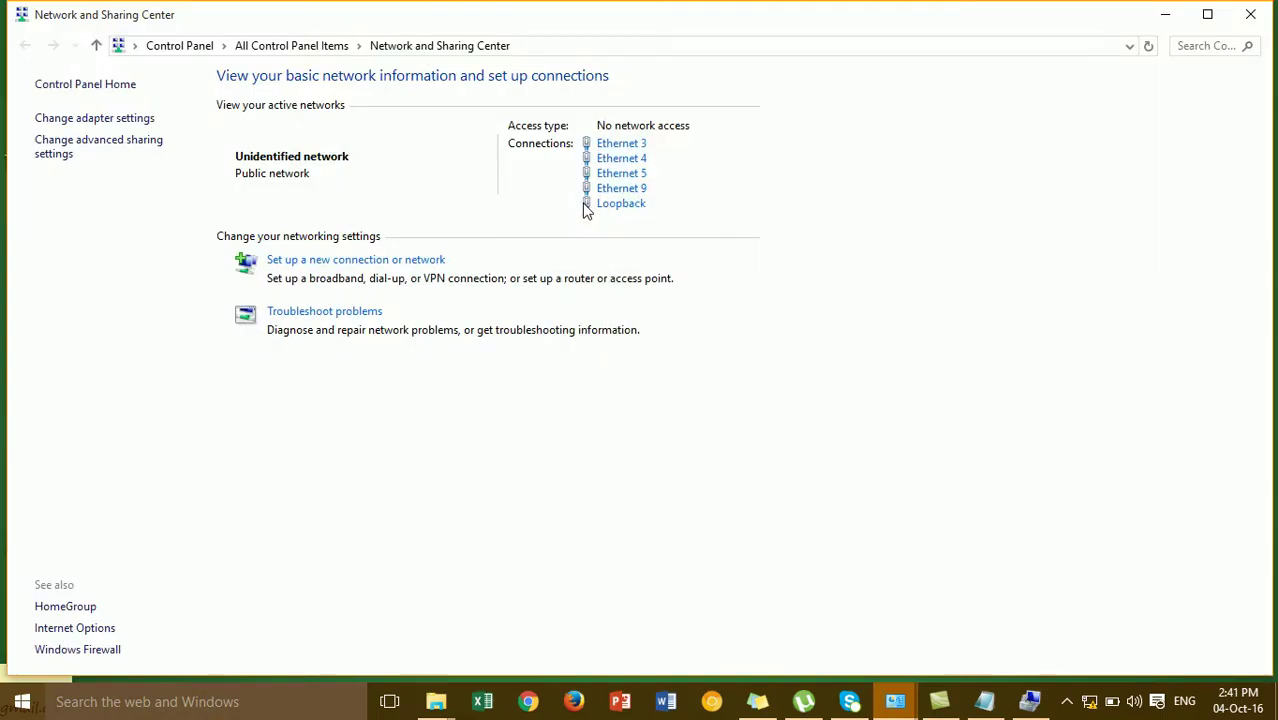
{"action": "left_click", "coordinate": [108, 121]}
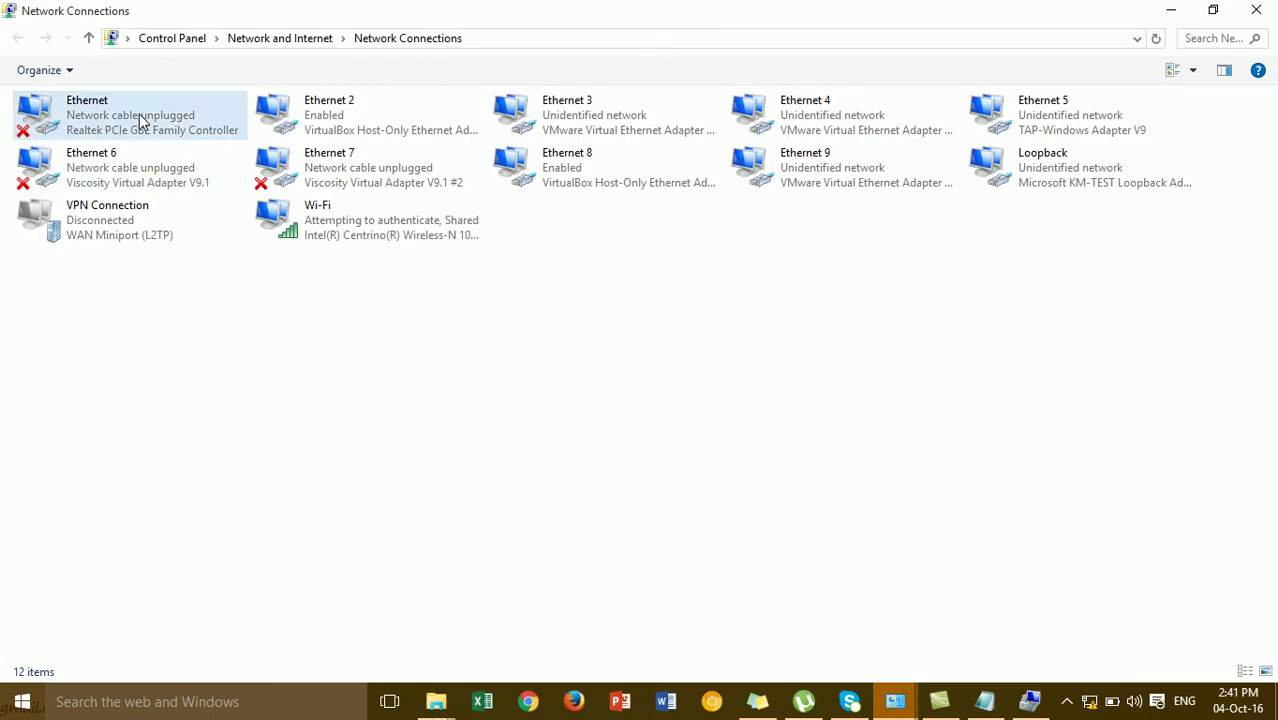
{"action": "left_click", "coordinate": [137, 124]}
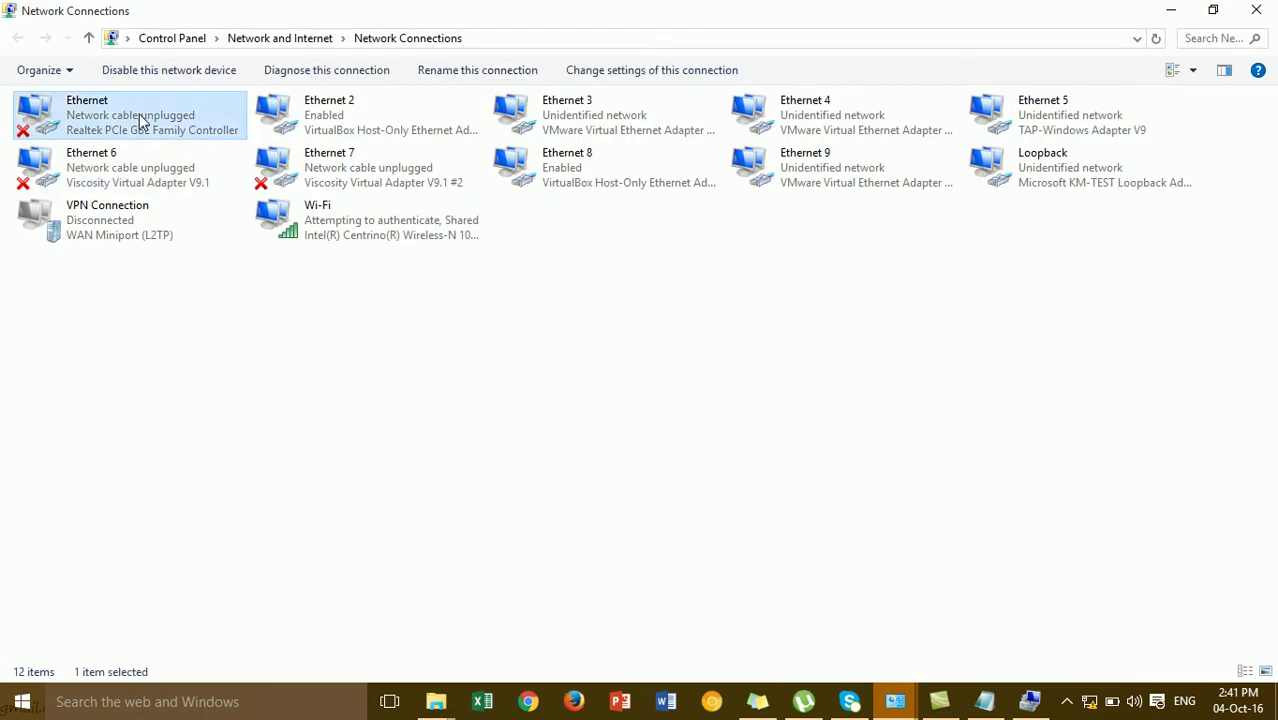
{"action": "right_click", "coordinate": [141, 118]}
{"action": "left_click", "coordinate": [199, 292]}
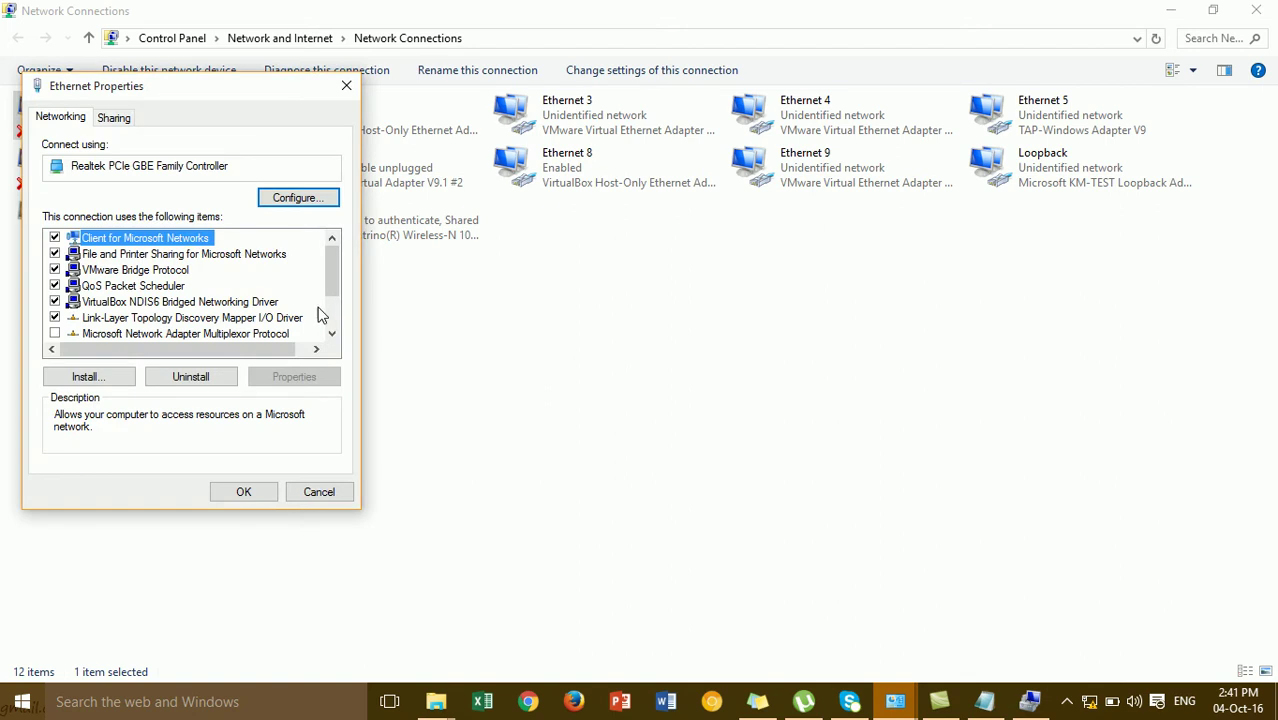
Give IPv4 a static address 192.168.1.10, mask 255.255.255.0 and a 192.168.1 gateway
{"action": "scroll", "coordinate": [336, 332], "scroll_direction": "down", "scroll_amount": 2}
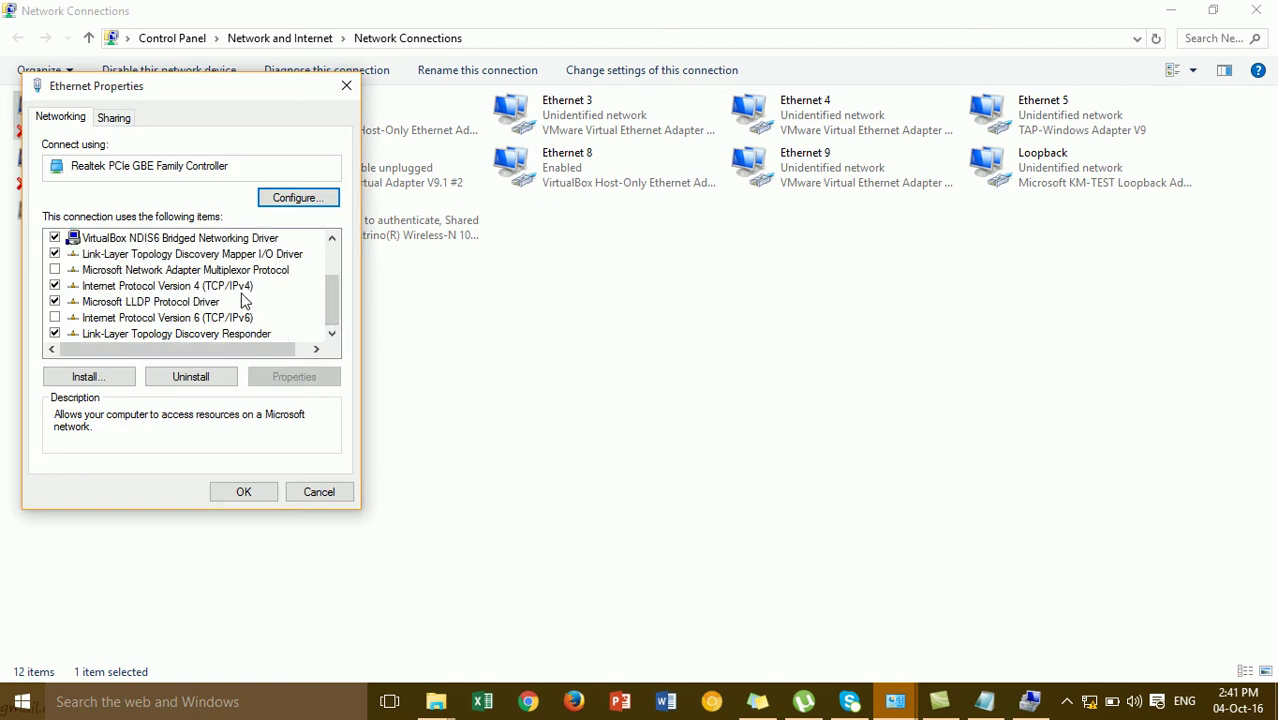
{"action": "left_click", "coordinate": [245, 288]}
{"action": "left_click", "coordinate": [285, 380]}
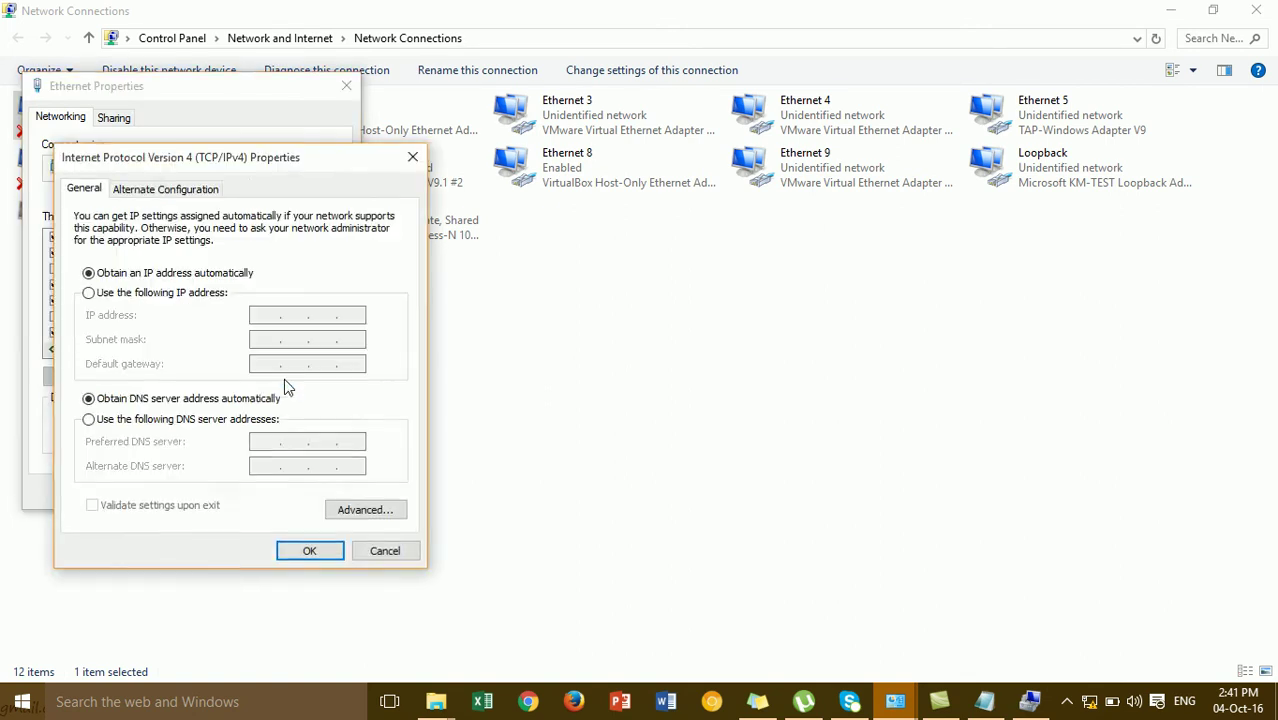
{"action": "left_click", "coordinate": [200, 298]}
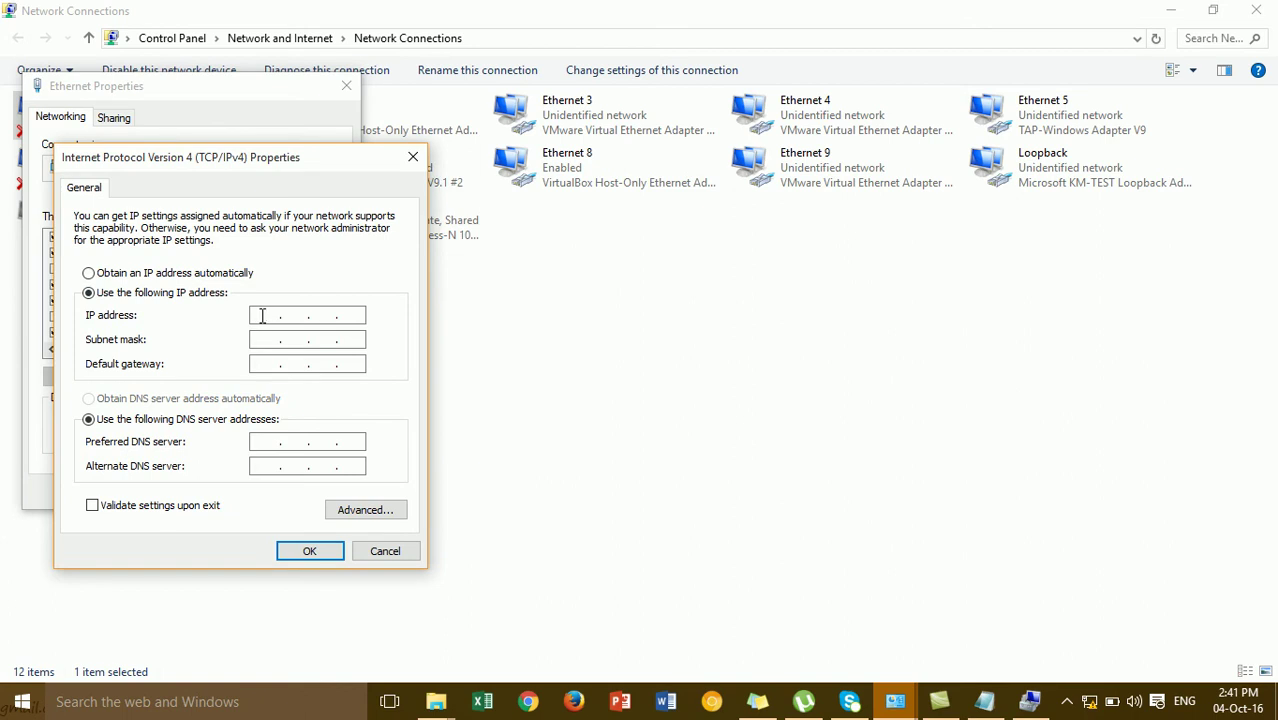
{"action": "left_click", "coordinate": [262, 316]}
{"action": "type", "text": "192 . 168 . 1 . 1"}
{"action": "type", "text": "0"}
{"action": "left_click", "coordinate": [262, 342]}
{"action": "type", "text": "192168"}
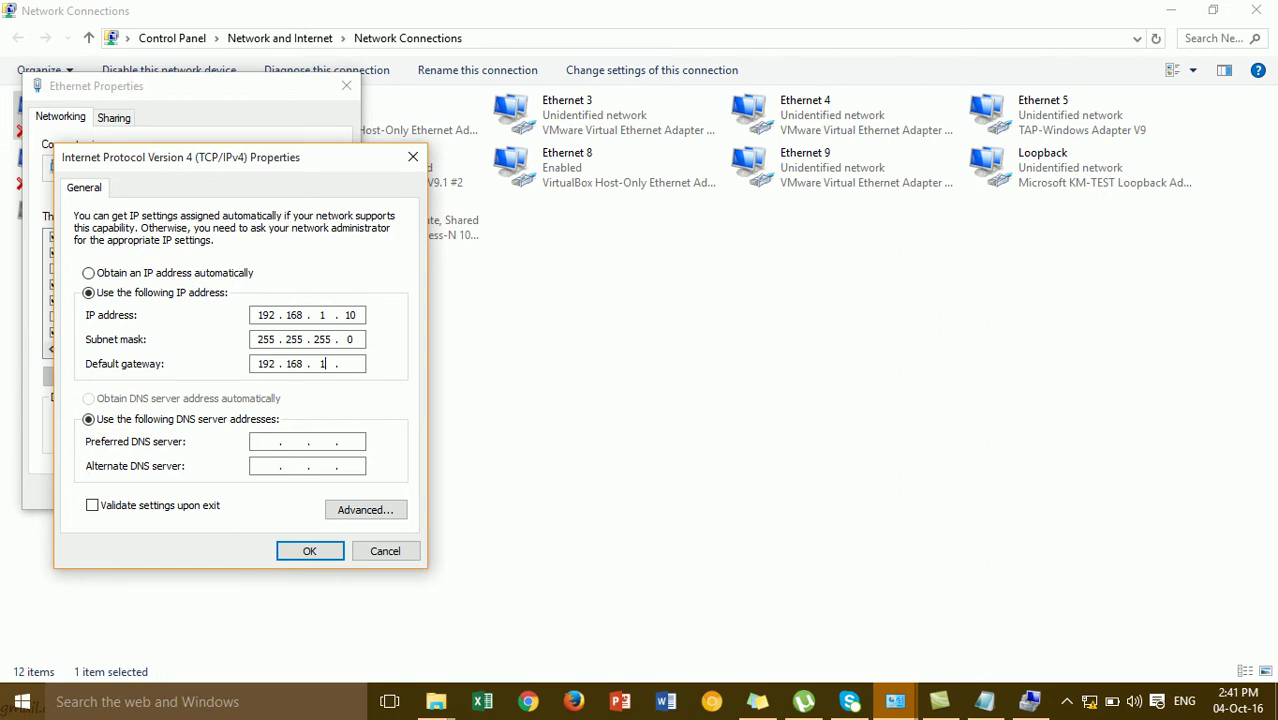
{"action": "type", "text": "99"}
Apply the IPv4 settings, refresh the connection list, and close both network windows
{"action": "left_click", "coordinate": [309, 554]}
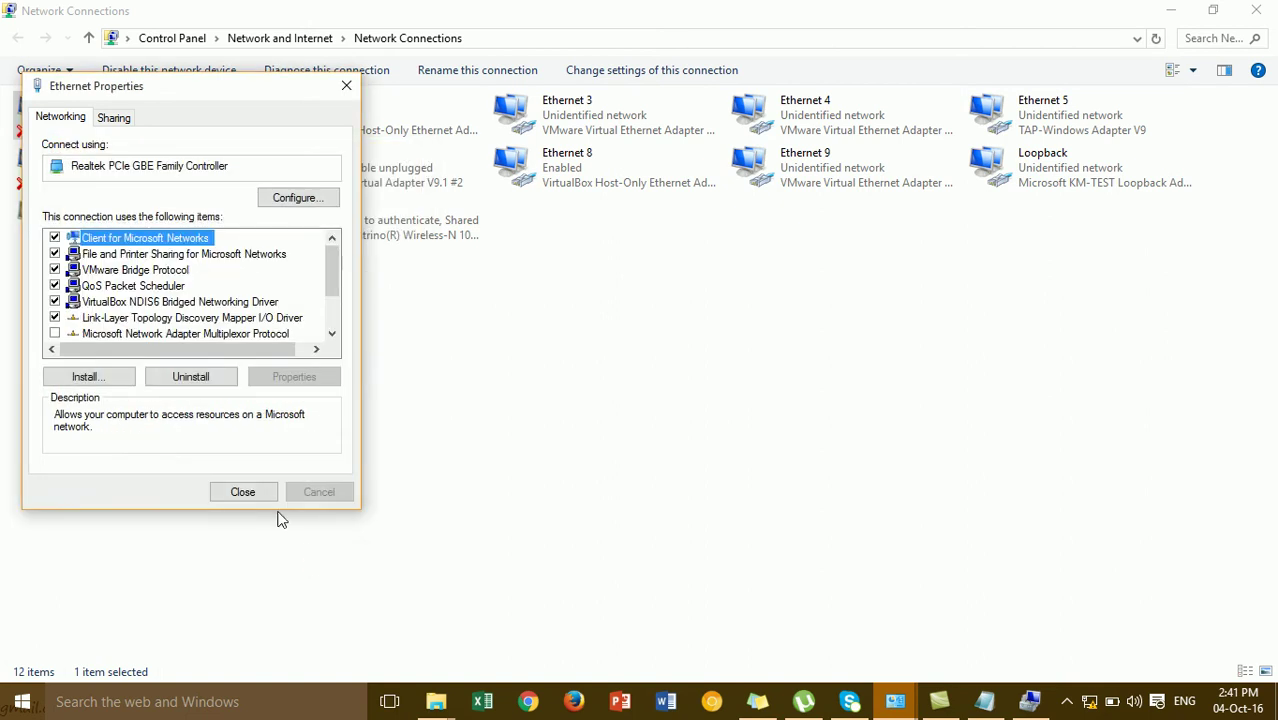
{"action": "left_click", "coordinate": [256, 499]}
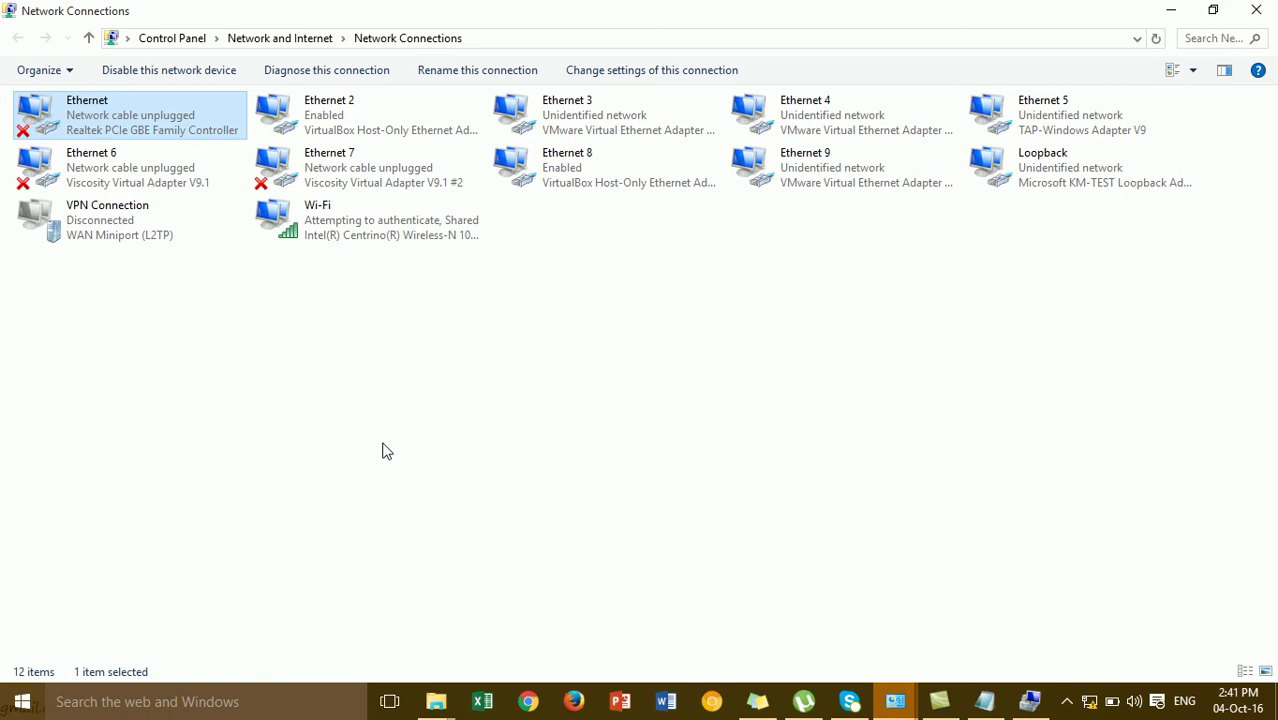
{"action": "right_click", "coordinate": [539, 406]}
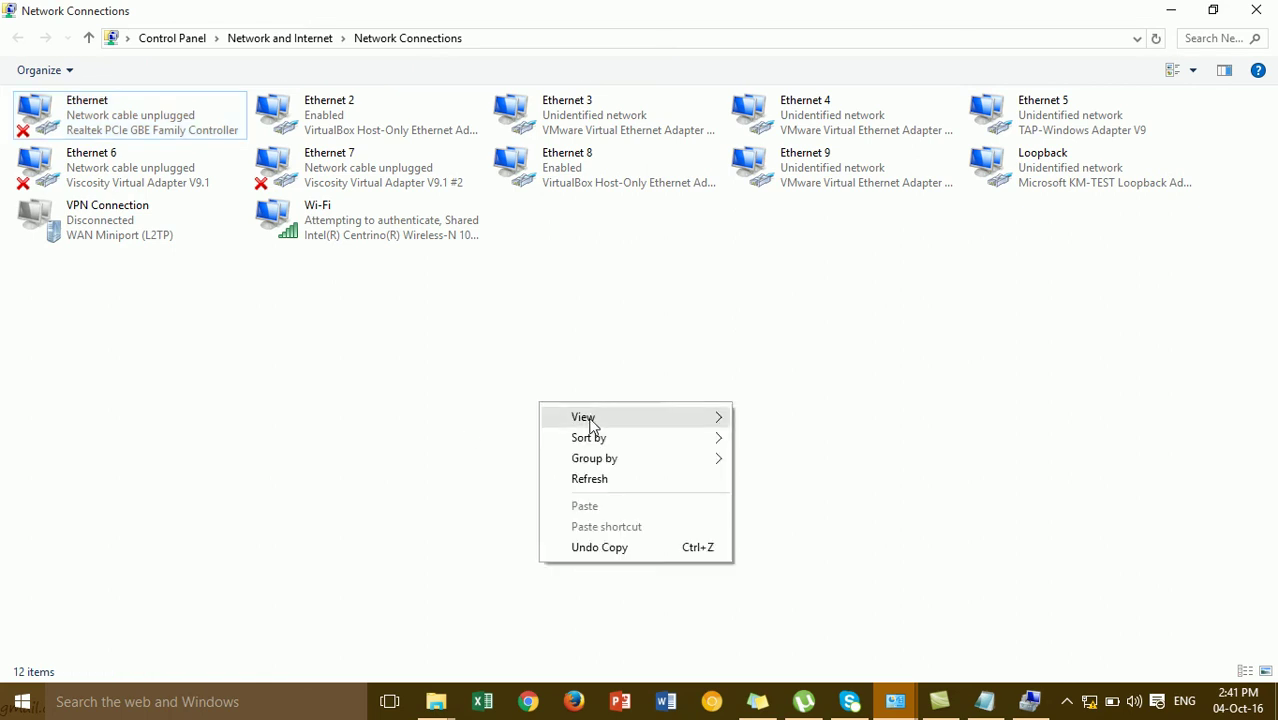
{"action": "left_click", "coordinate": [612, 480]}
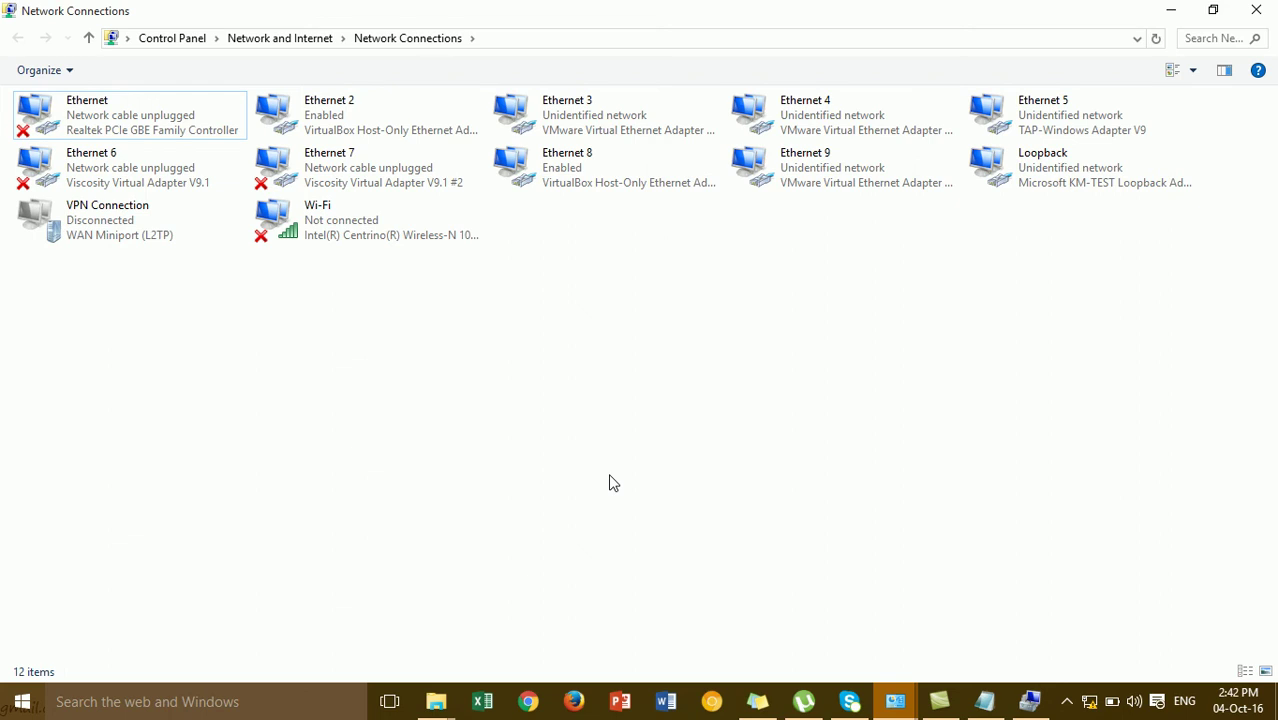
{"action": "left_click", "coordinate": [1241, 17]}
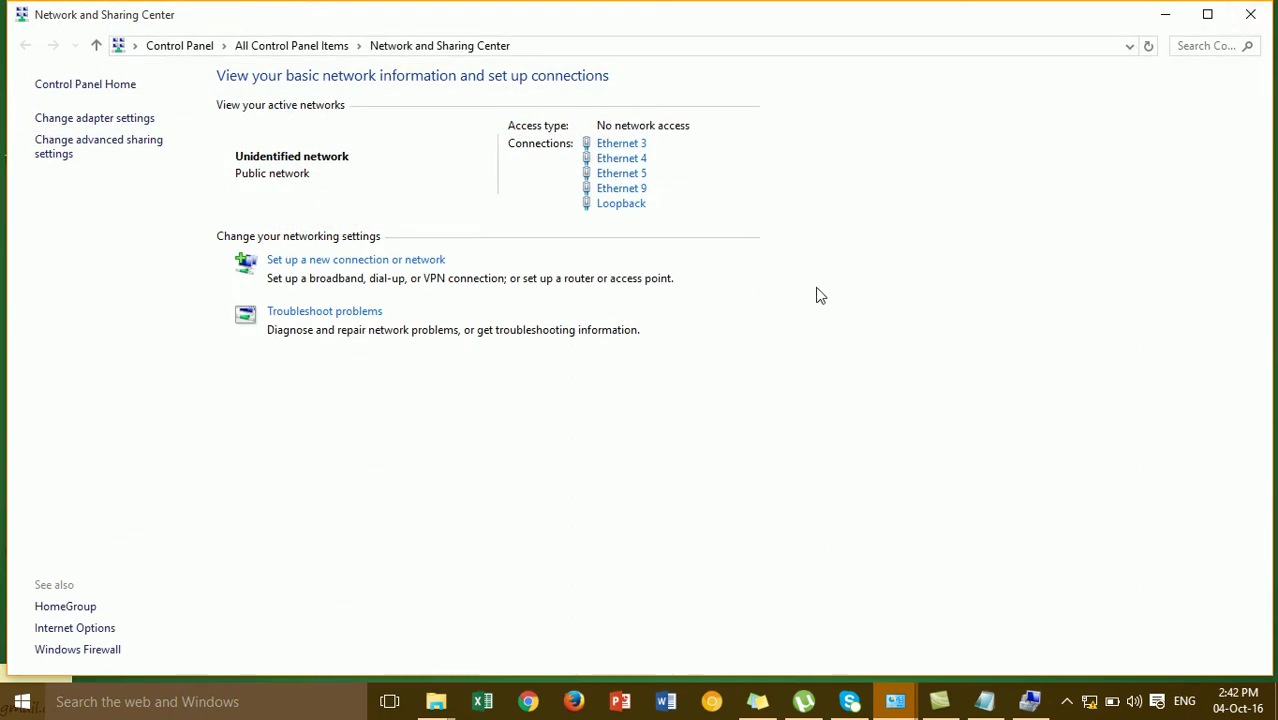
{"action": "left_click", "coordinate": [1249, 17]}
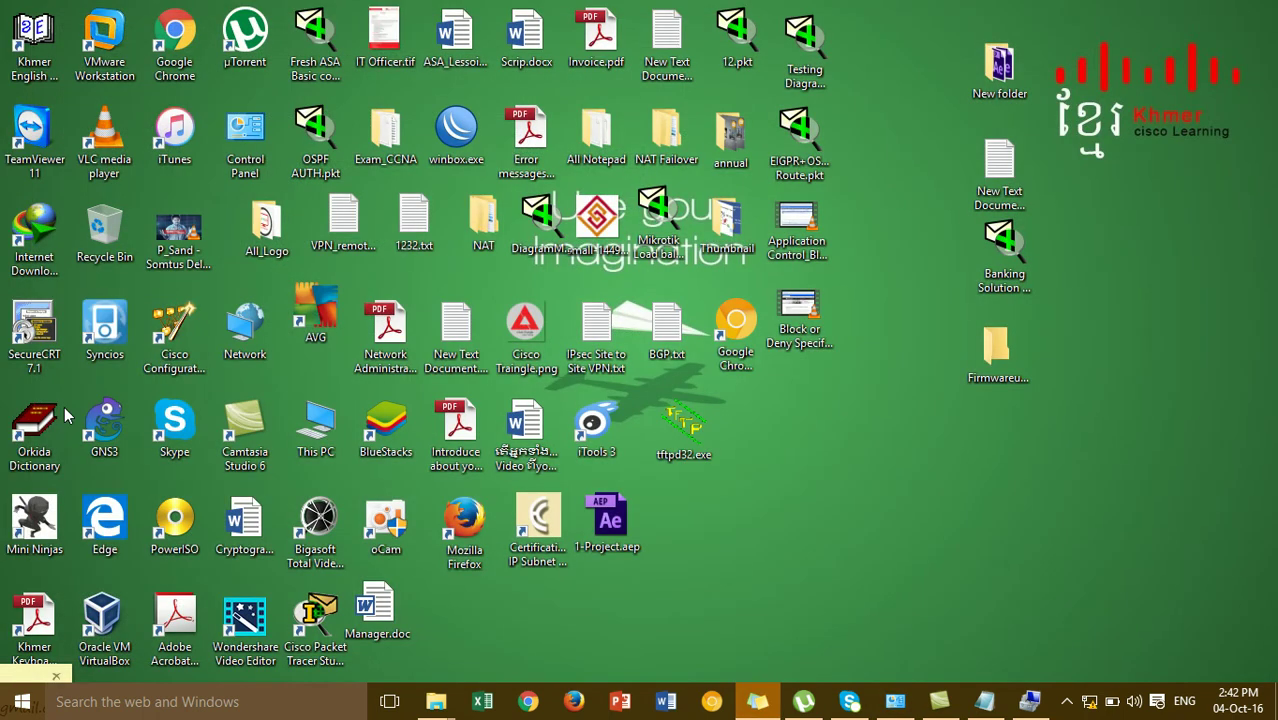
Launch SecureCRT and quick-connect a Serial session on COM4 at 9600 baud
{"action": "double_click", "coordinate": [45, 340]}
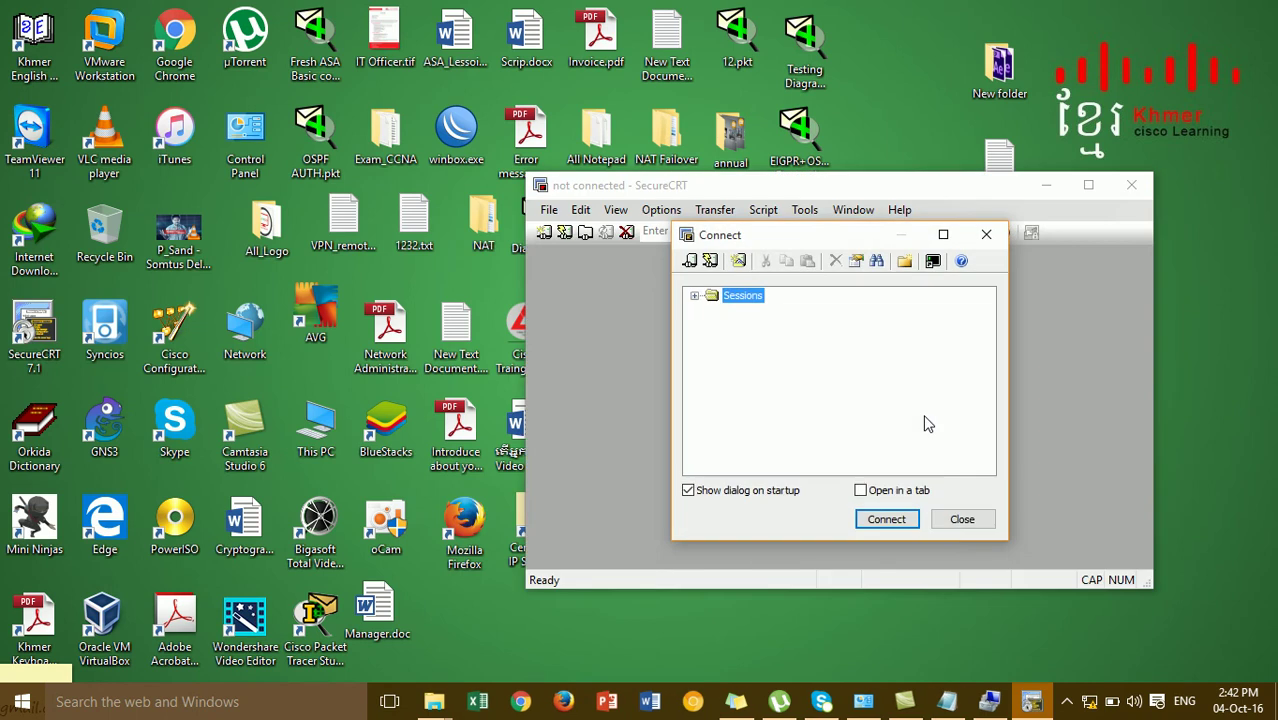
{"action": "left_click", "coordinate": [965, 518]}
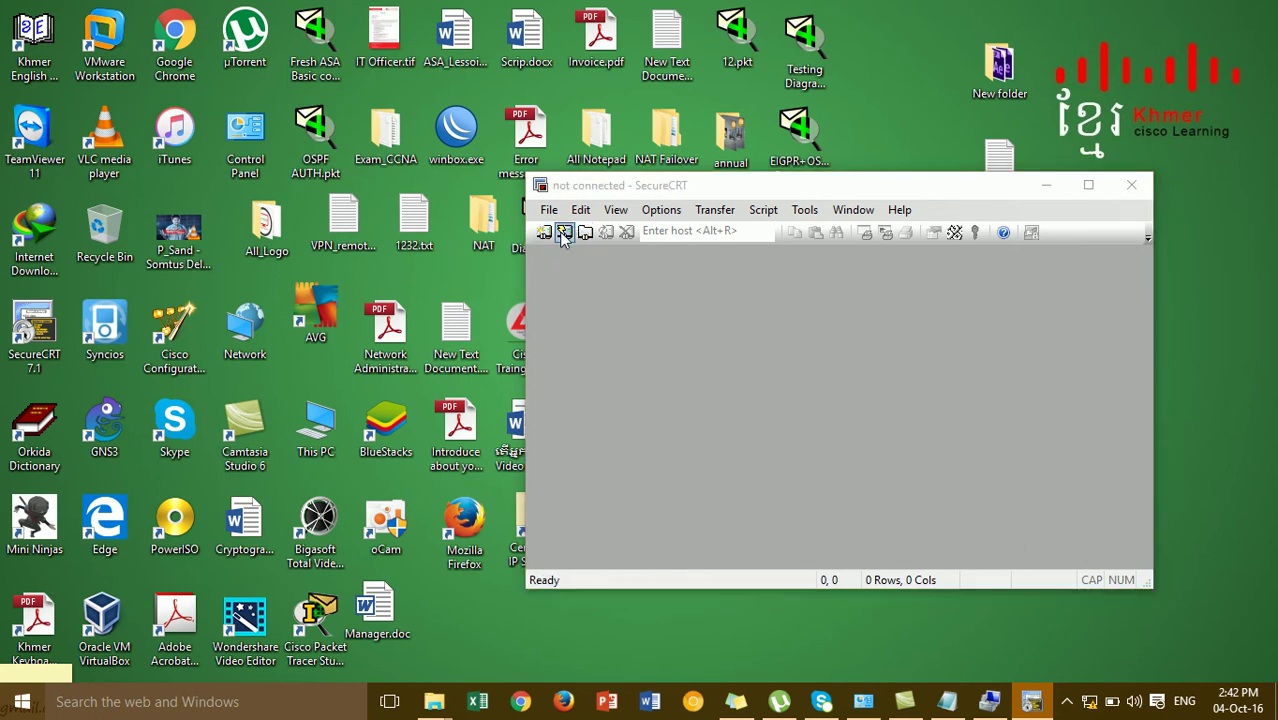
{"action": "left_click", "coordinate": [563, 233]}
{"action": "left_click", "coordinate": [850, 258]}
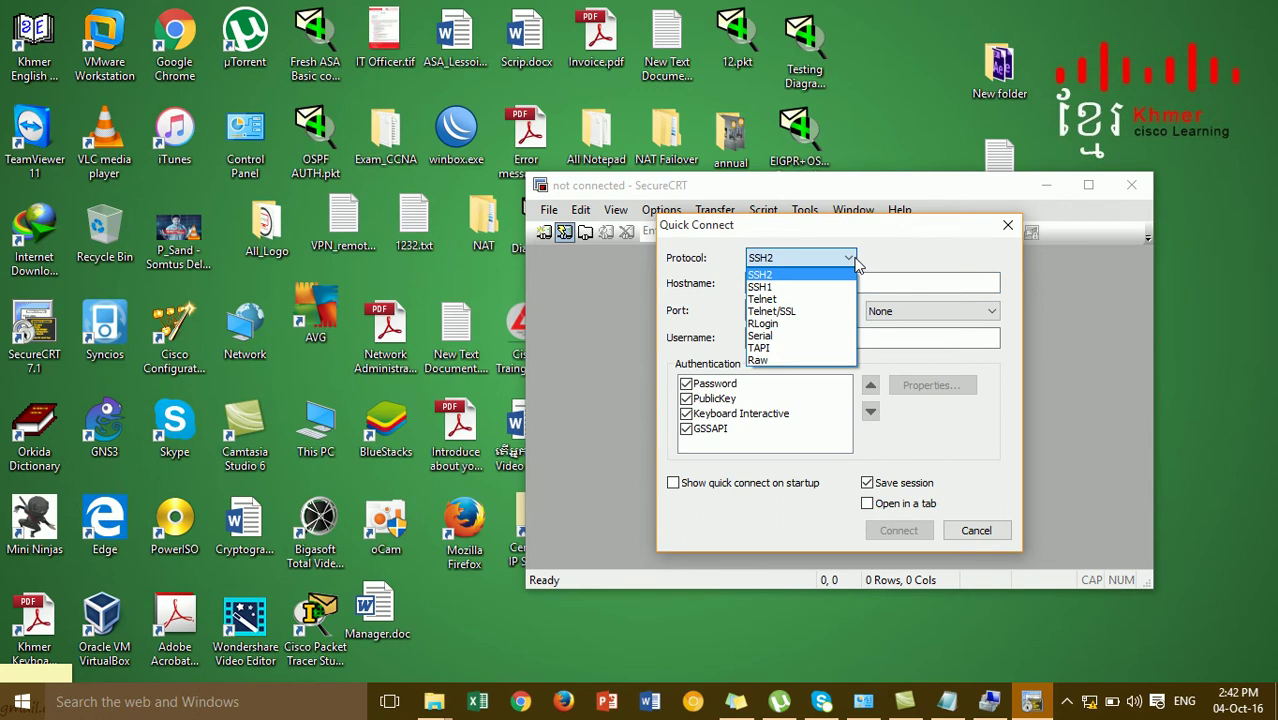
{"action": "left_click", "coordinate": [790, 337]}
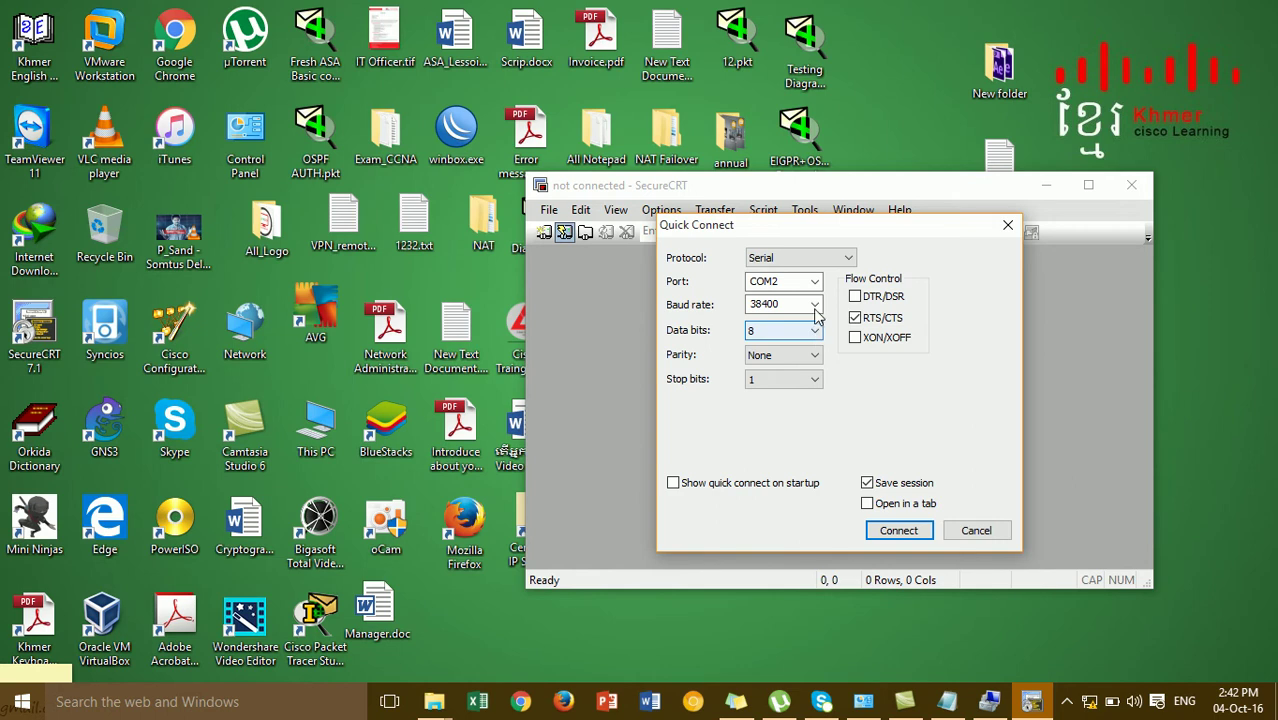
{"action": "left_click", "coordinate": [815, 283]}
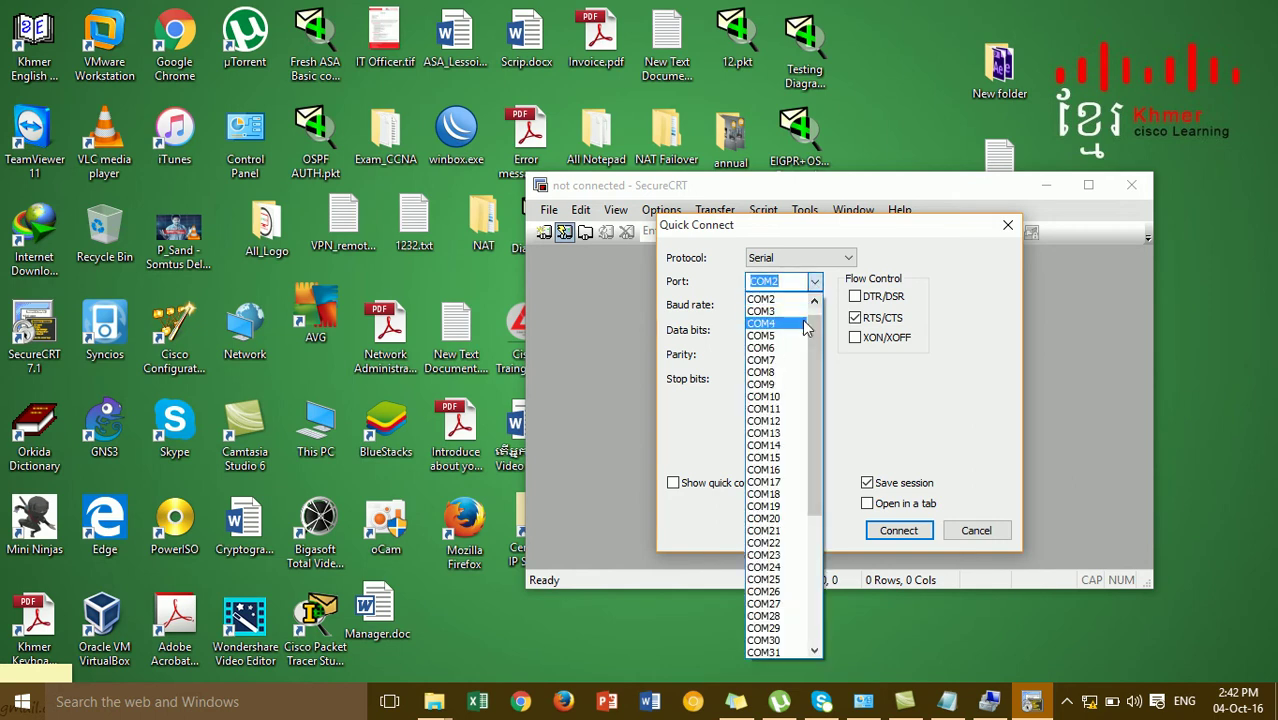
{"action": "left_click", "coordinate": [800, 323]}
{"action": "left_click", "coordinate": [815, 305]}
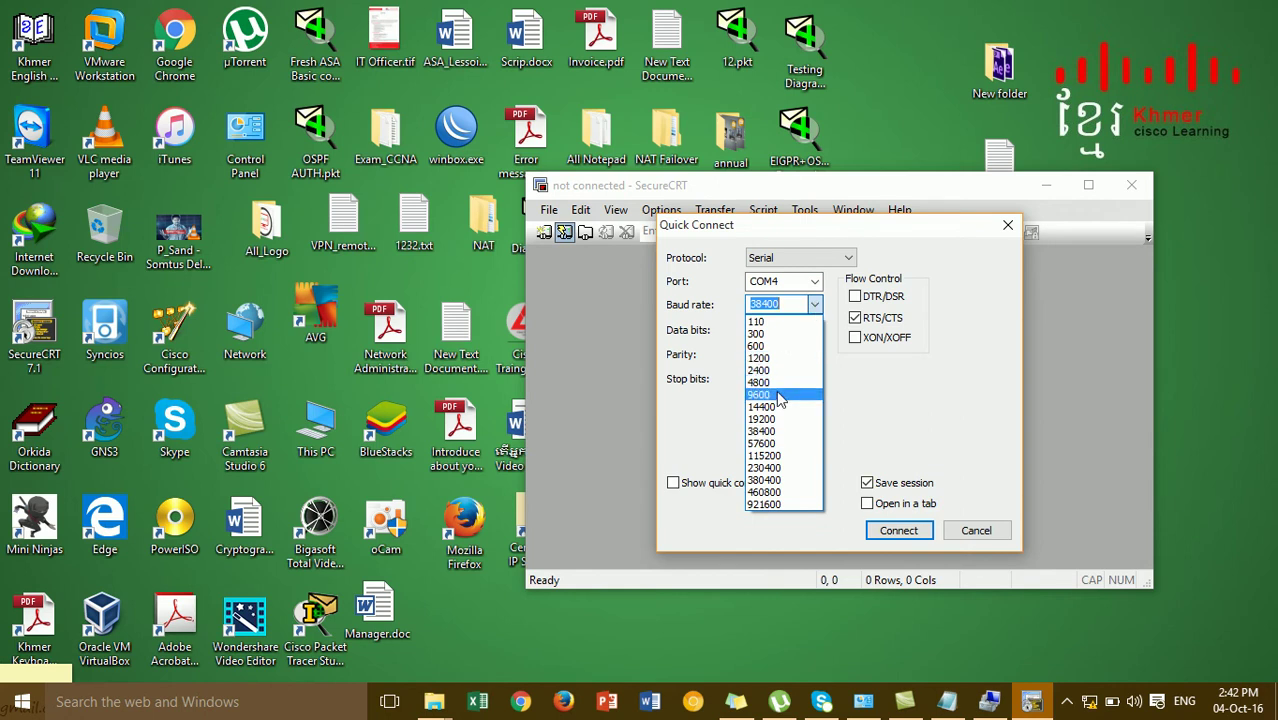
{"action": "left_click", "coordinate": [780, 397]}
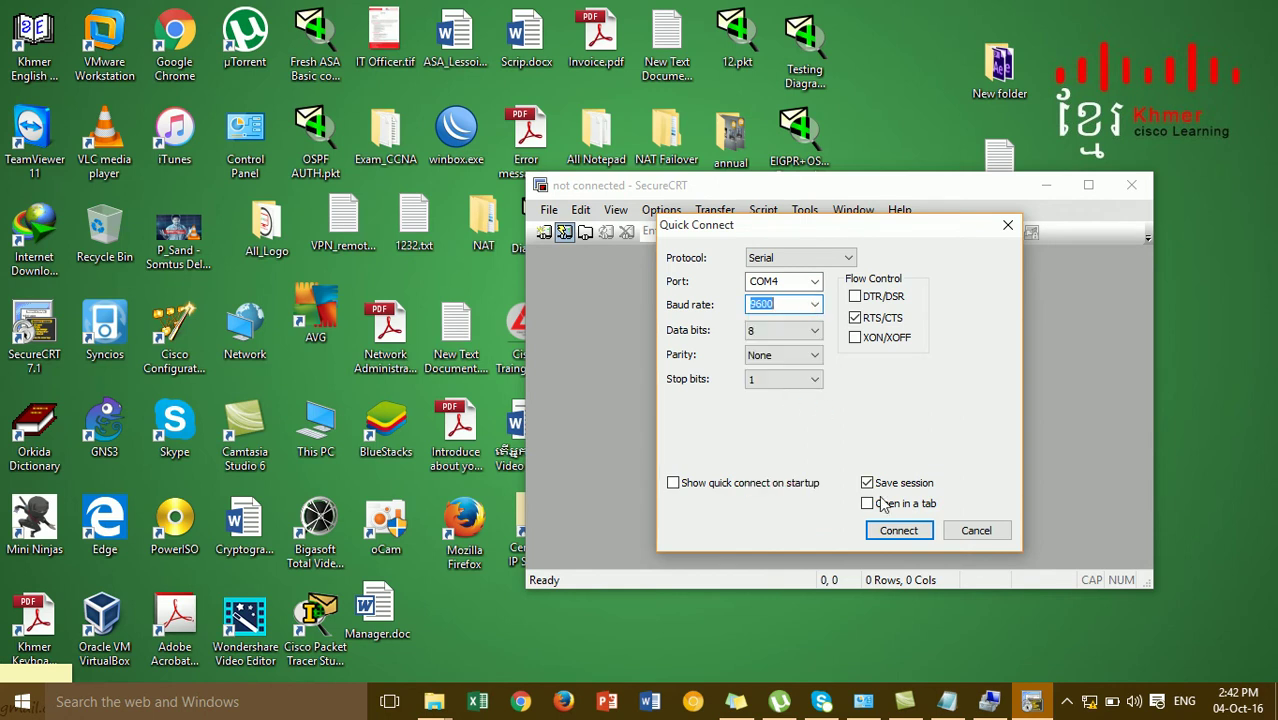
{"action": "left_click", "coordinate": [893, 531]}
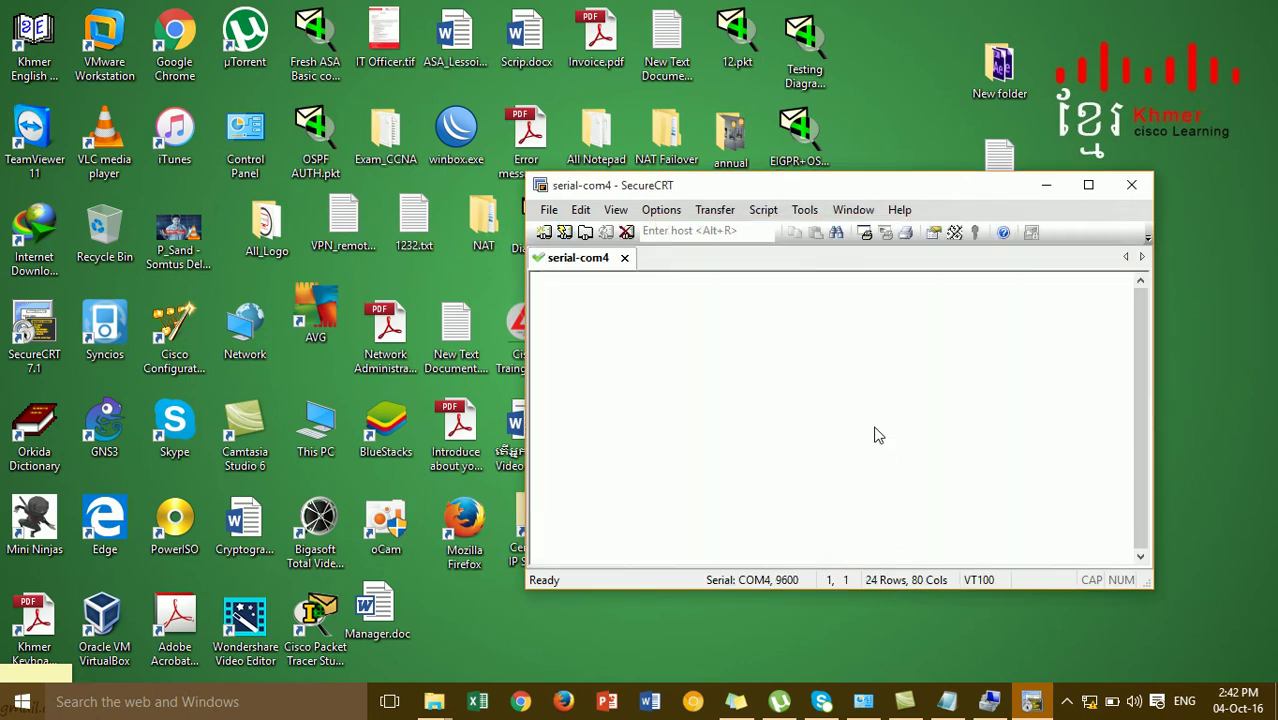
Interrupt boot, format the boot device confirming 'yes', then choose G to fetch firmware via TFTP
{"action": "left_click_drag", "start_coordinate": [895, 195], "coordinate": [753, 151]}
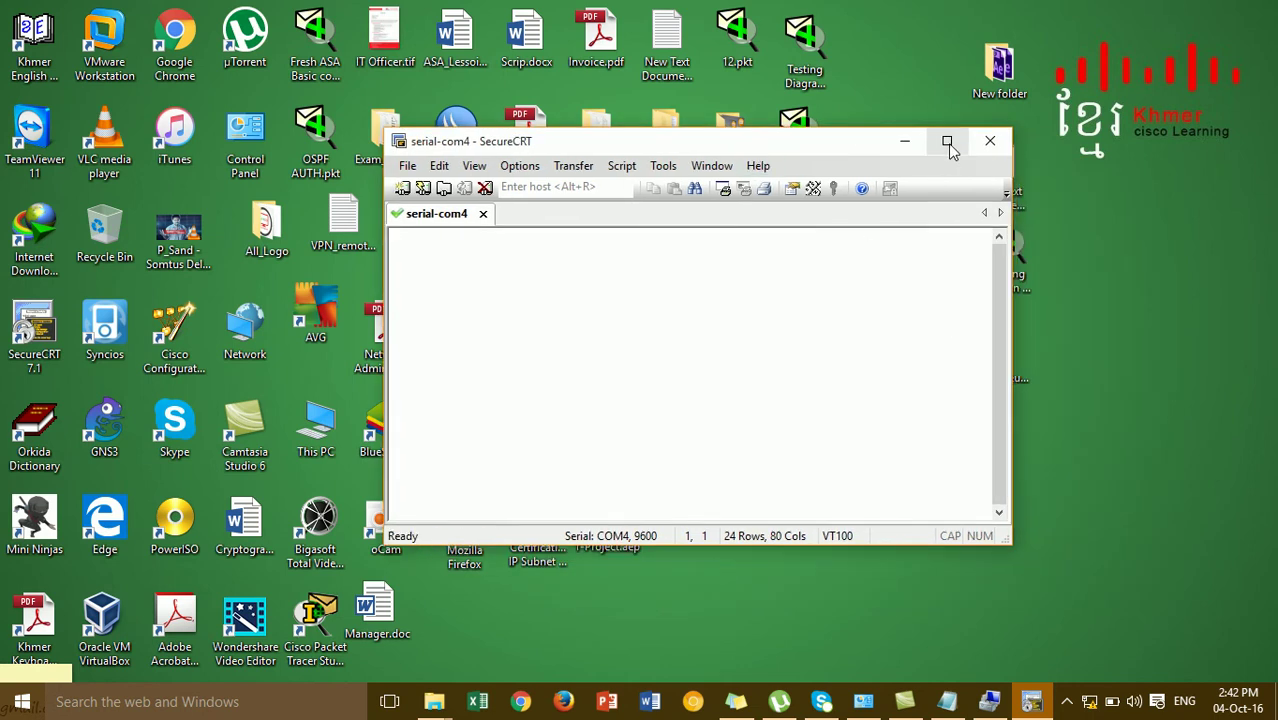
{"action": "left_click", "coordinate": [947, 143]}
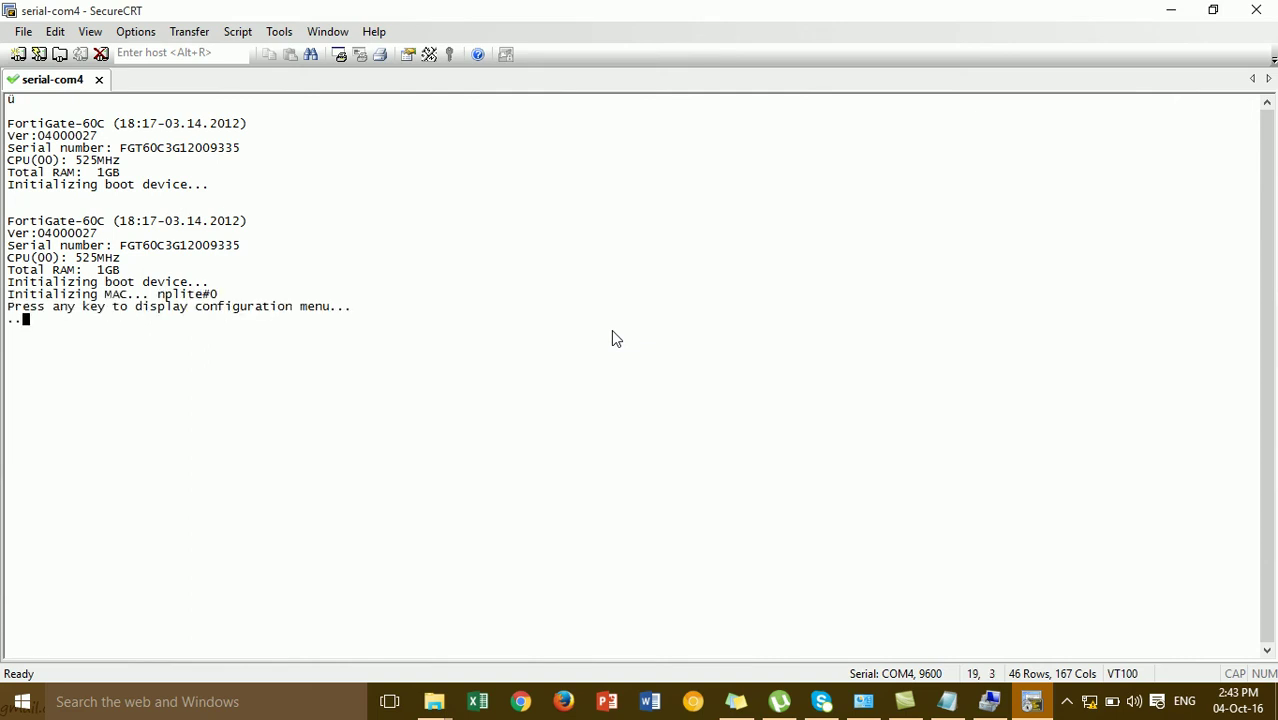
{"action": "key", "text": "Return"}
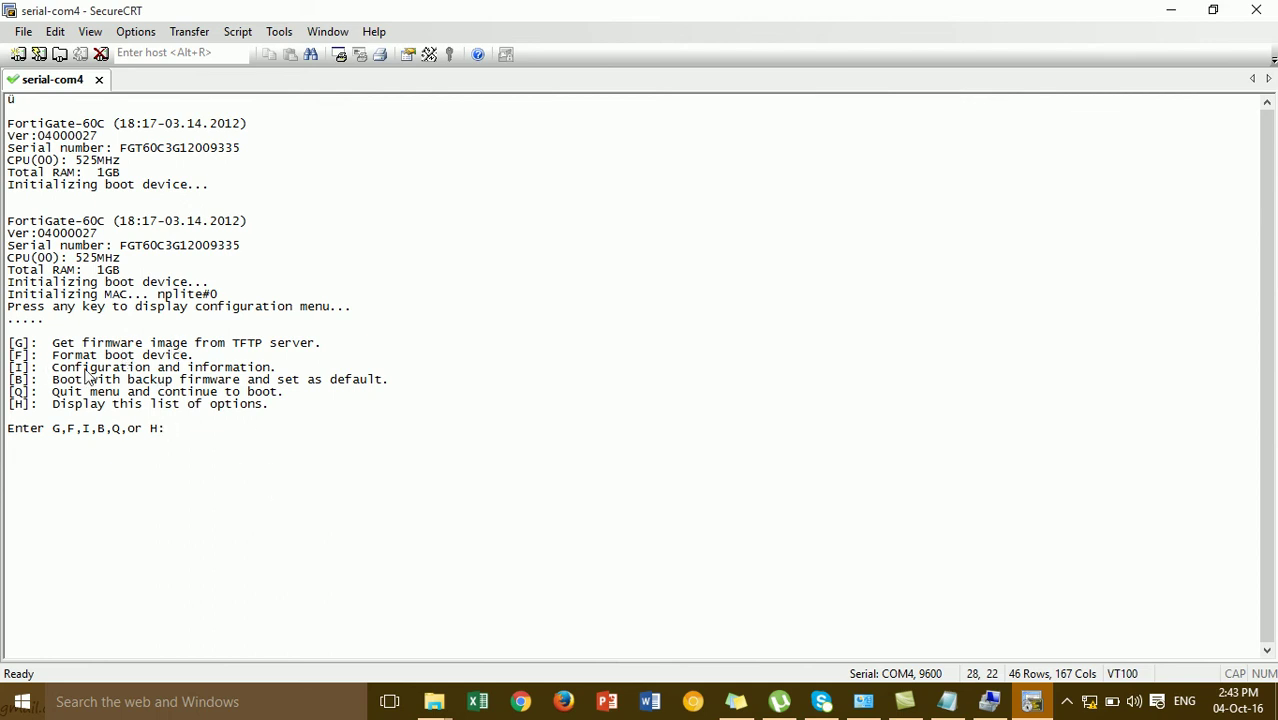
{"action": "key", "text": "f"}
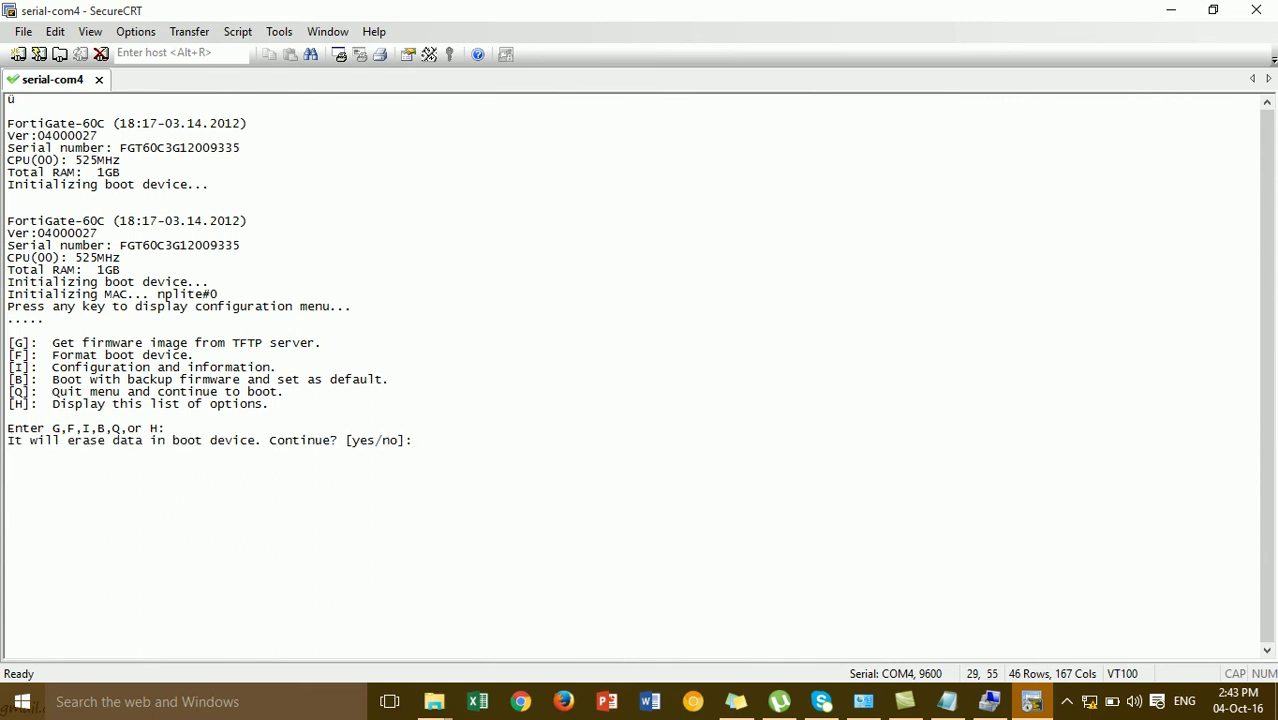
{"action": "type", "text": "yes"}
{"action": "key", "text": "Return"}
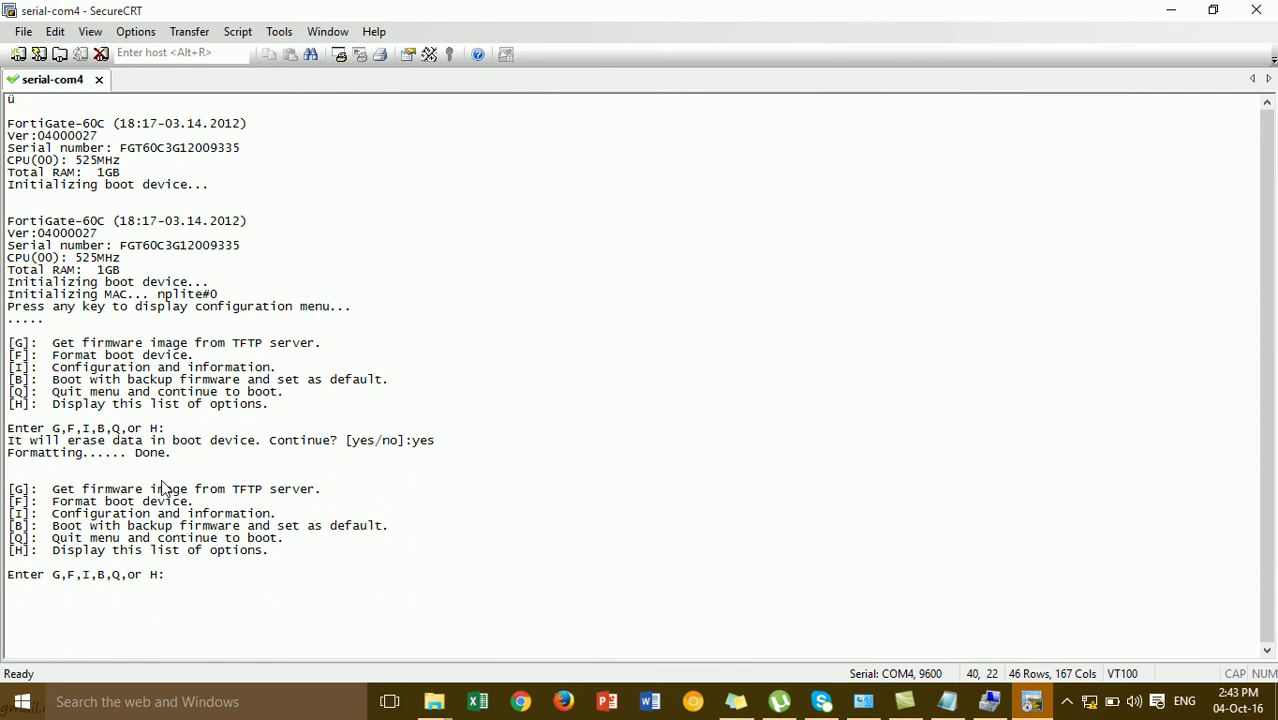
{"action": "key", "text": "g"}
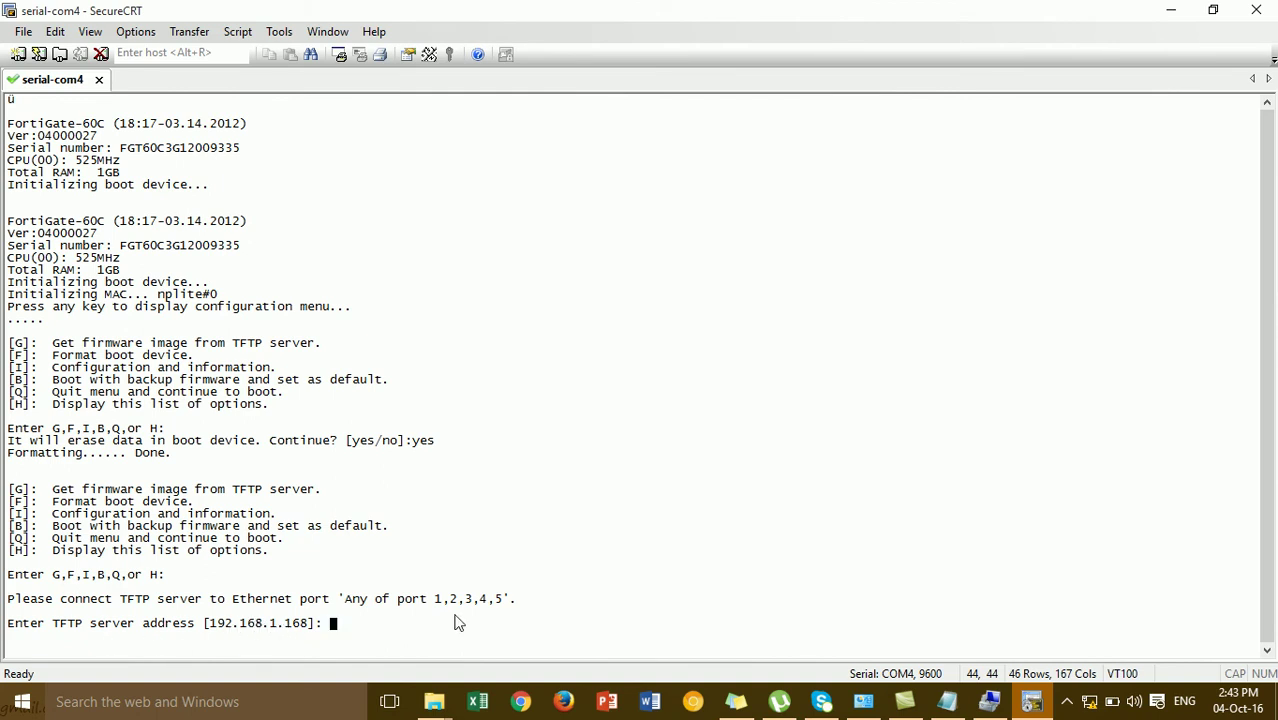
{"action": "left_click", "coordinate": [1168, 12]}
Close Computer Management and open the network adapters list from Network and Sharing Center
{"action": "left_click", "coordinate": [989, 701]}
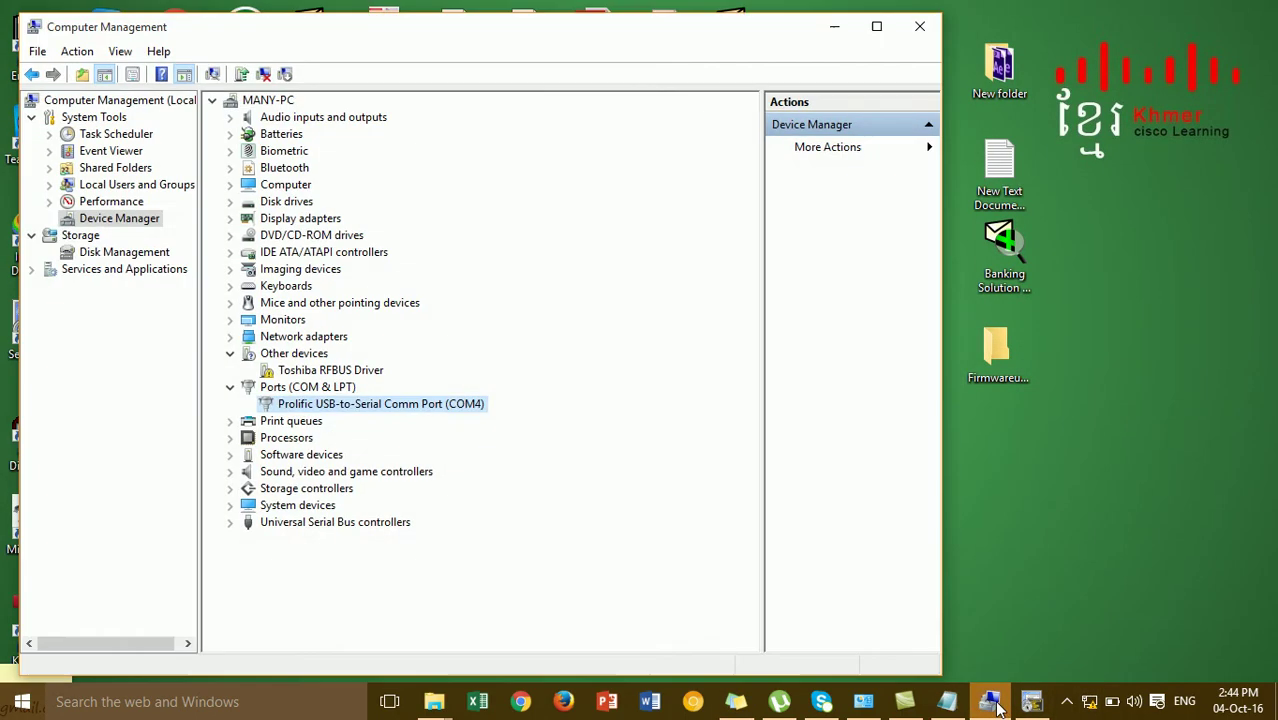
{"action": "left_click", "coordinate": [921, 24]}
{"action": "right_click", "coordinate": [1088, 704]}
{"action": "left_click", "coordinate": [1141, 681]}
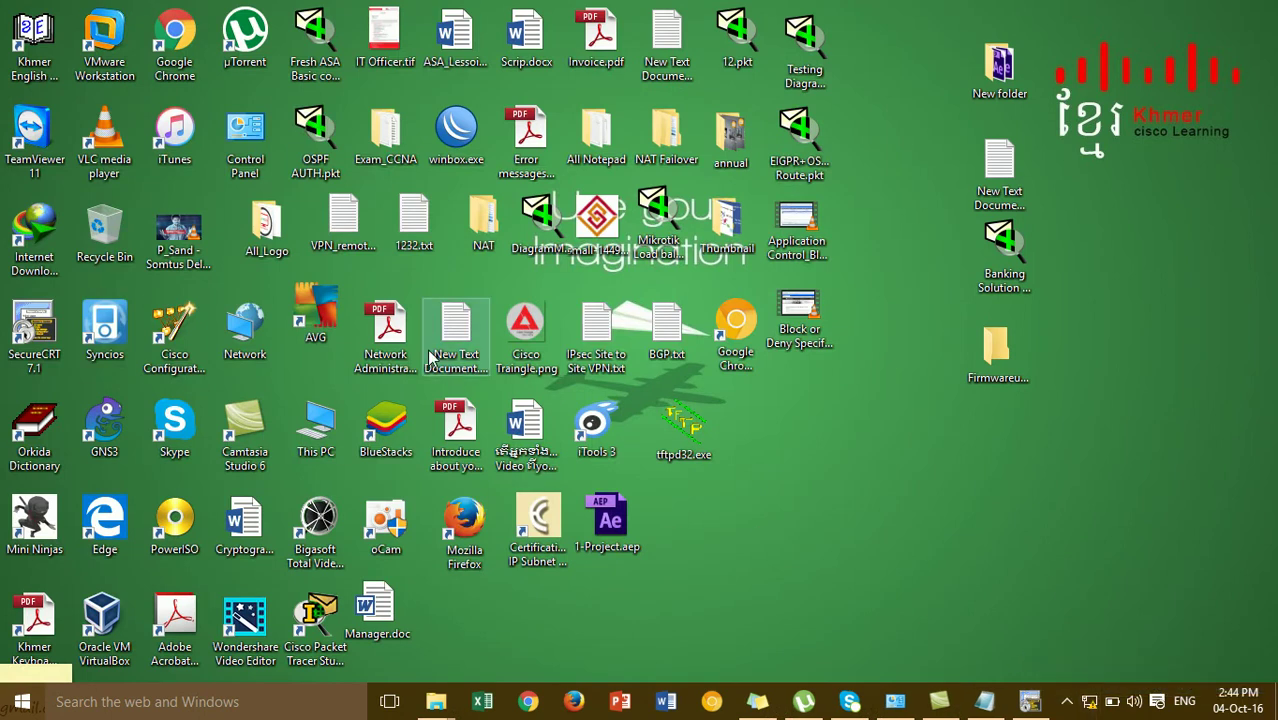
{"action": "left_click", "coordinate": [110, 46]}
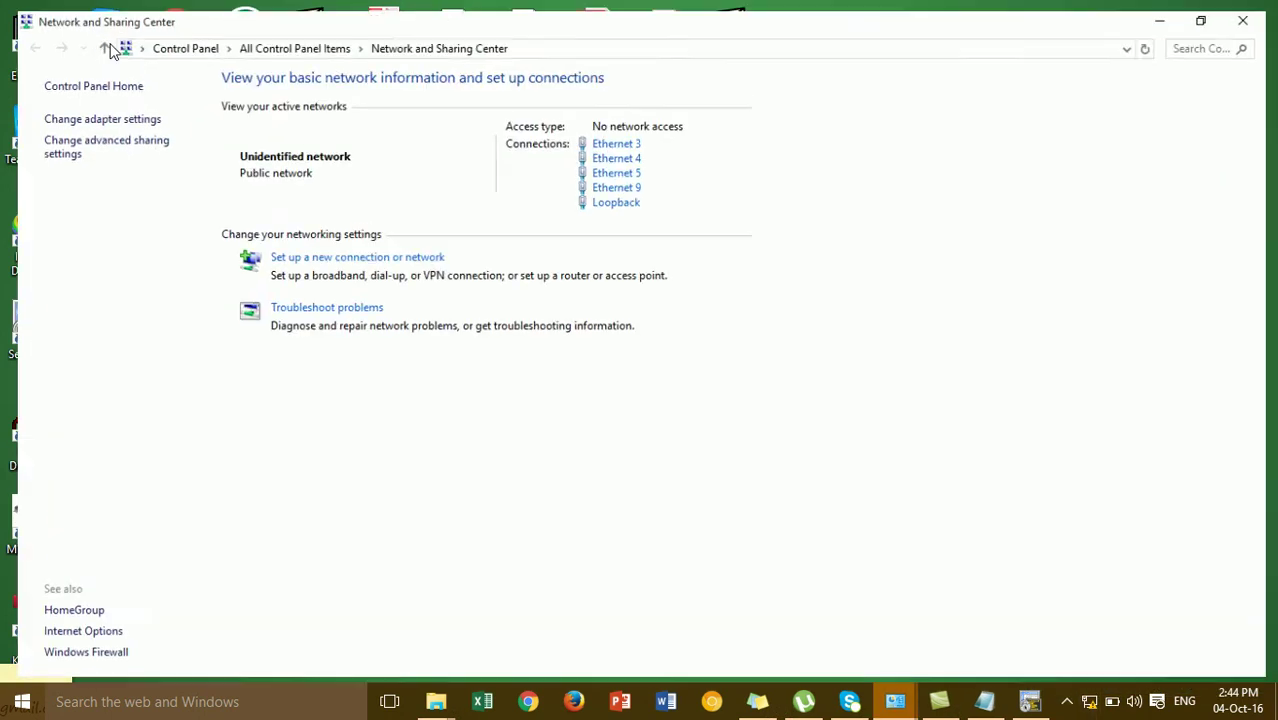
{"action": "left_click", "coordinate": [117, 112]}
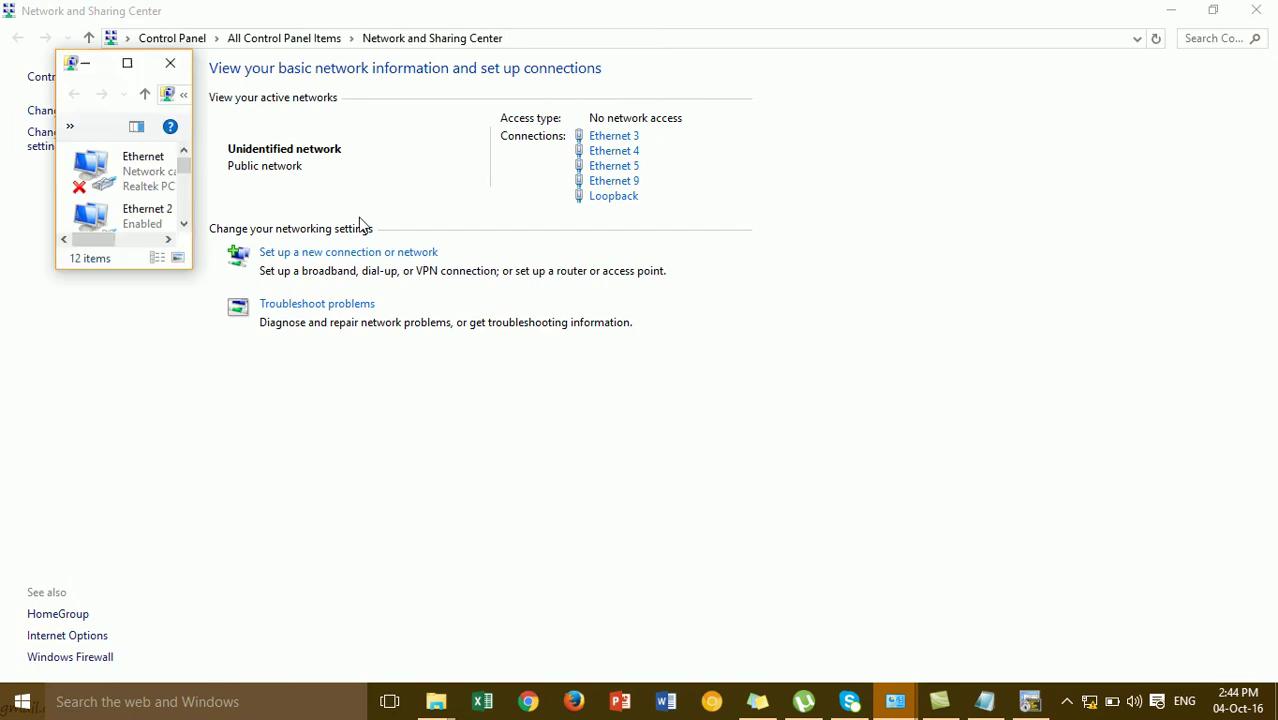
{"action": "left_click", "coordinate": [170, 63]}
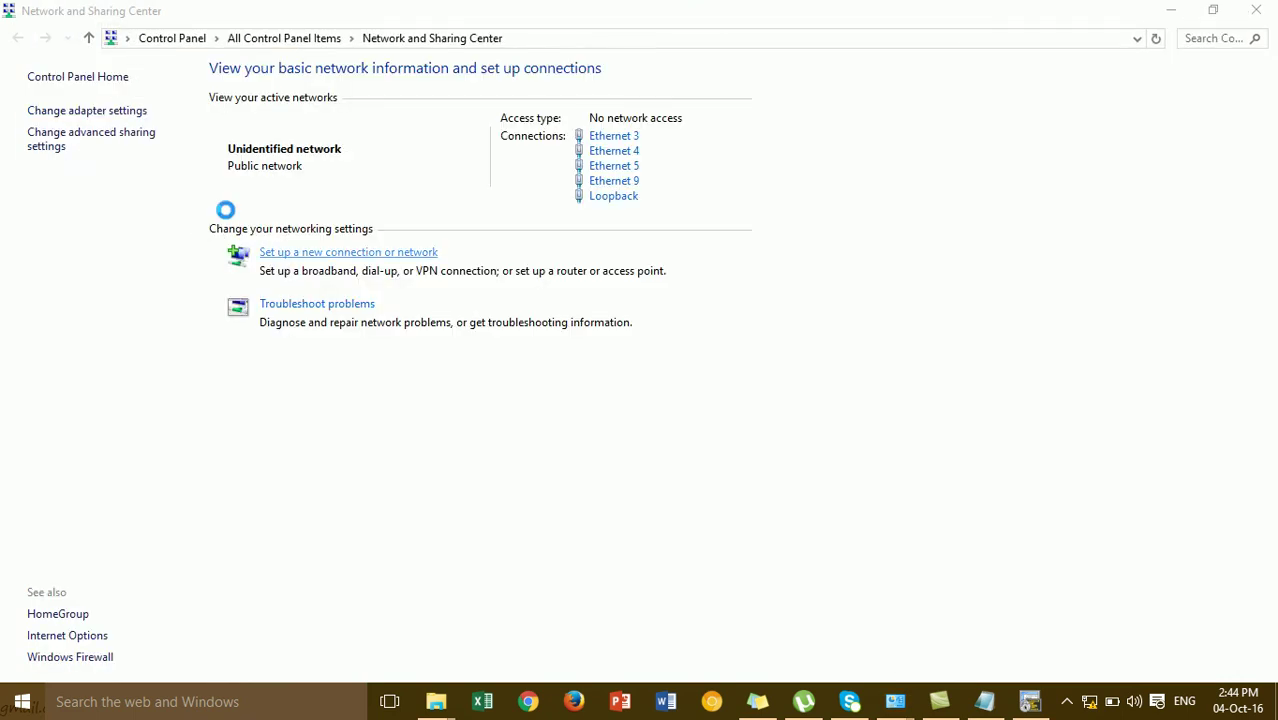
{"action": "left_click", "coordinate": [118, 112]}
Check the Ethernet IPv4 settings show gateway 192.168.1.99, then close all network windows
{"action": "right_click", "coordinate": [123, 119]}
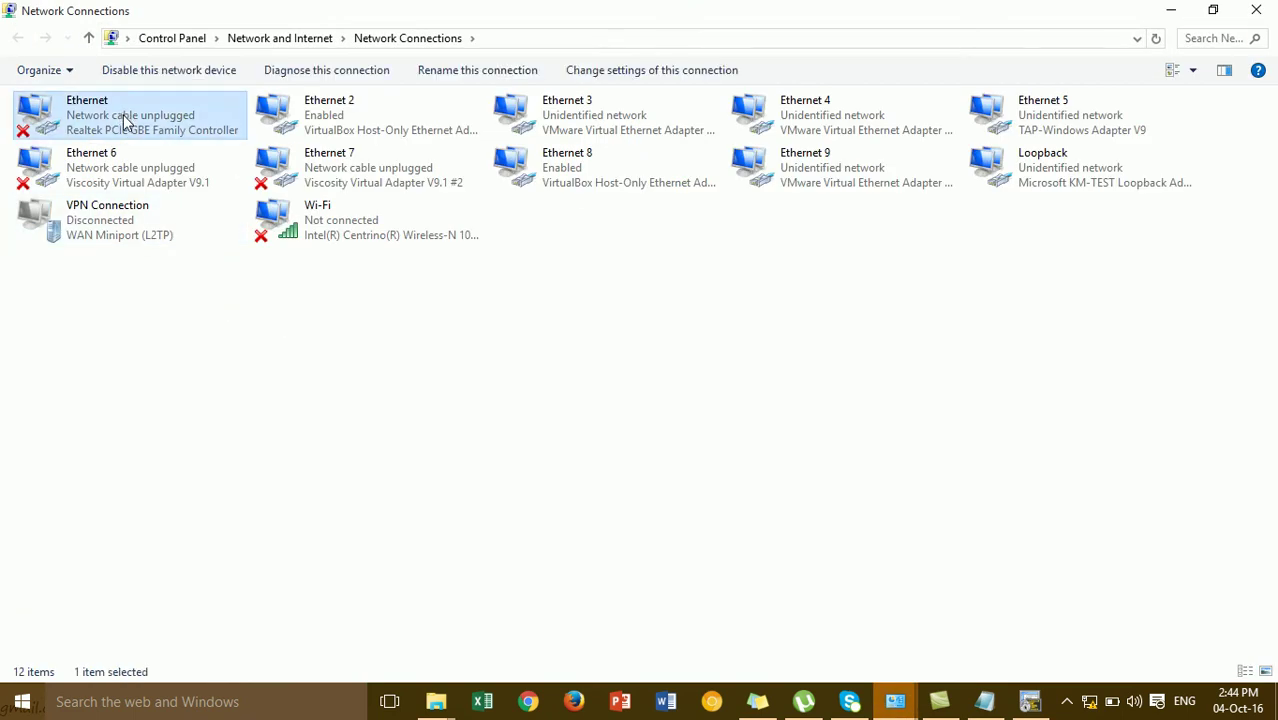
{"action": "left_click", "coordinate": [182, 295]}
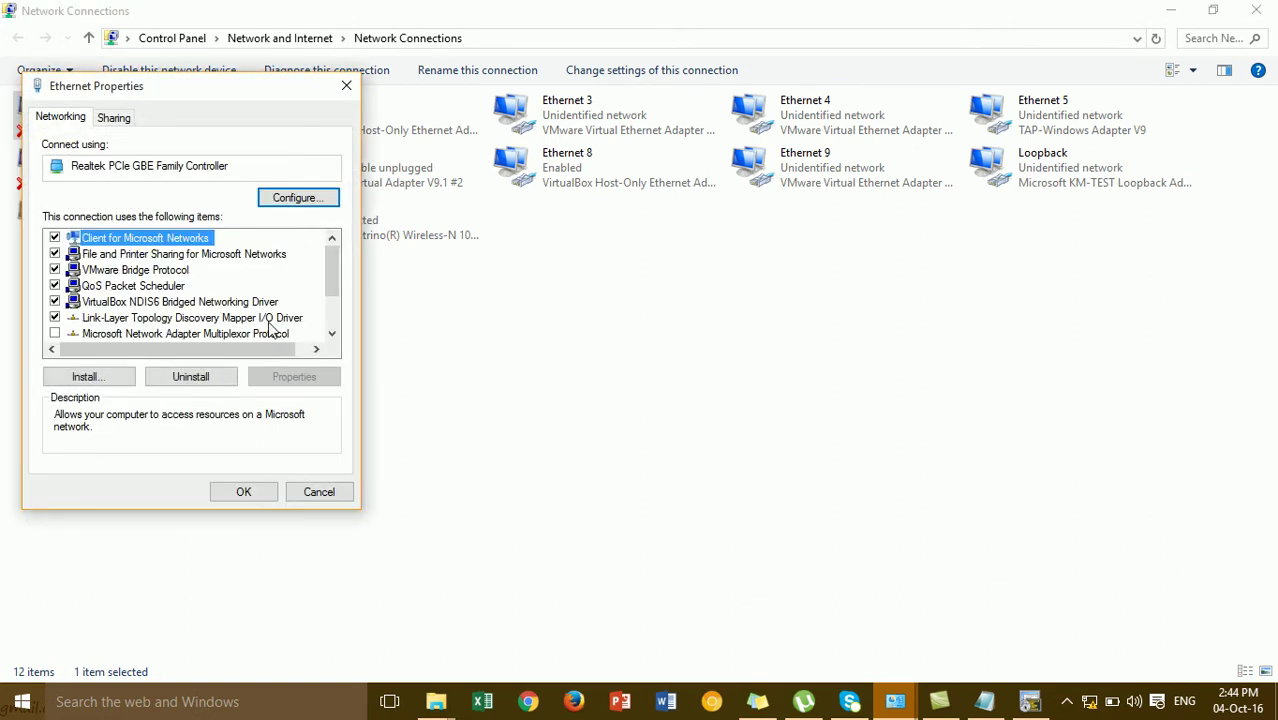
{"action": "scroll", "coordinate": [330, 318], "scroll_direction": "down", "scroll_amount": 2}
{"action": "left_click", "coordinate": [245, 286]}
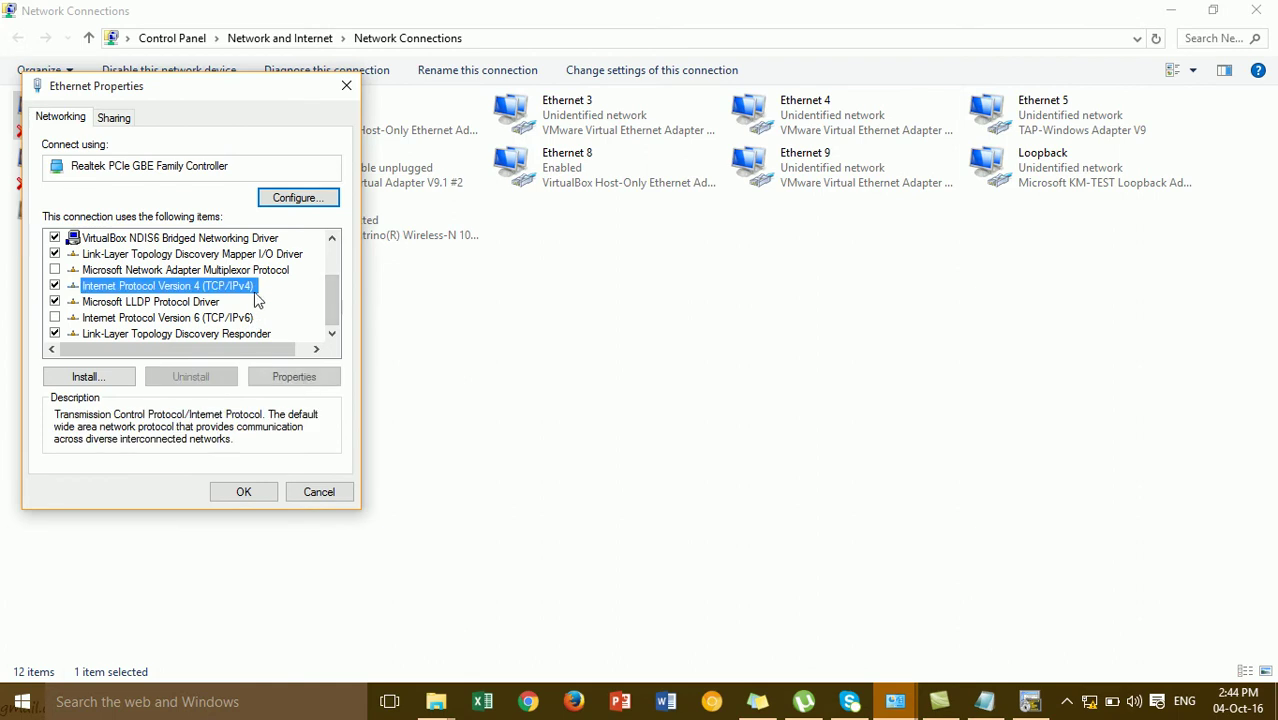
{"action": "left_click", "coordinate": [308, 382]}
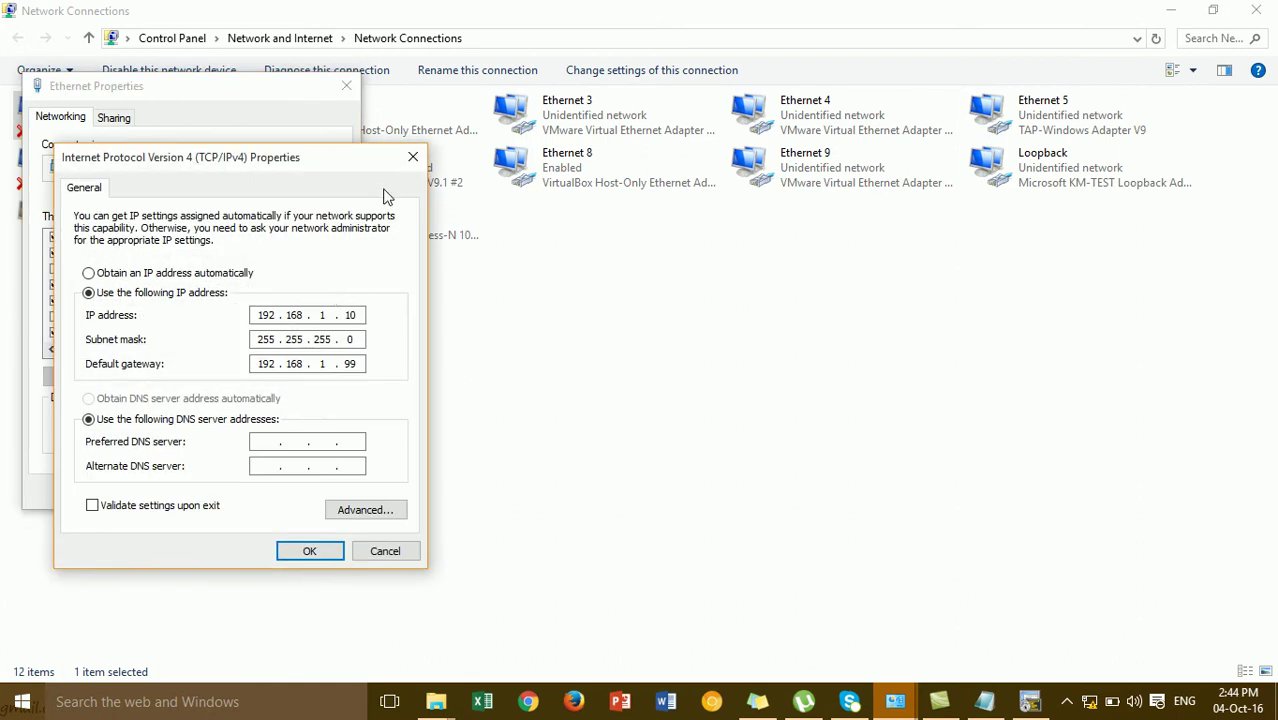
{"action": "left_click", "coordinate": [412, 157]}
{"action": "left_click", "coordinate": [346, 85]}
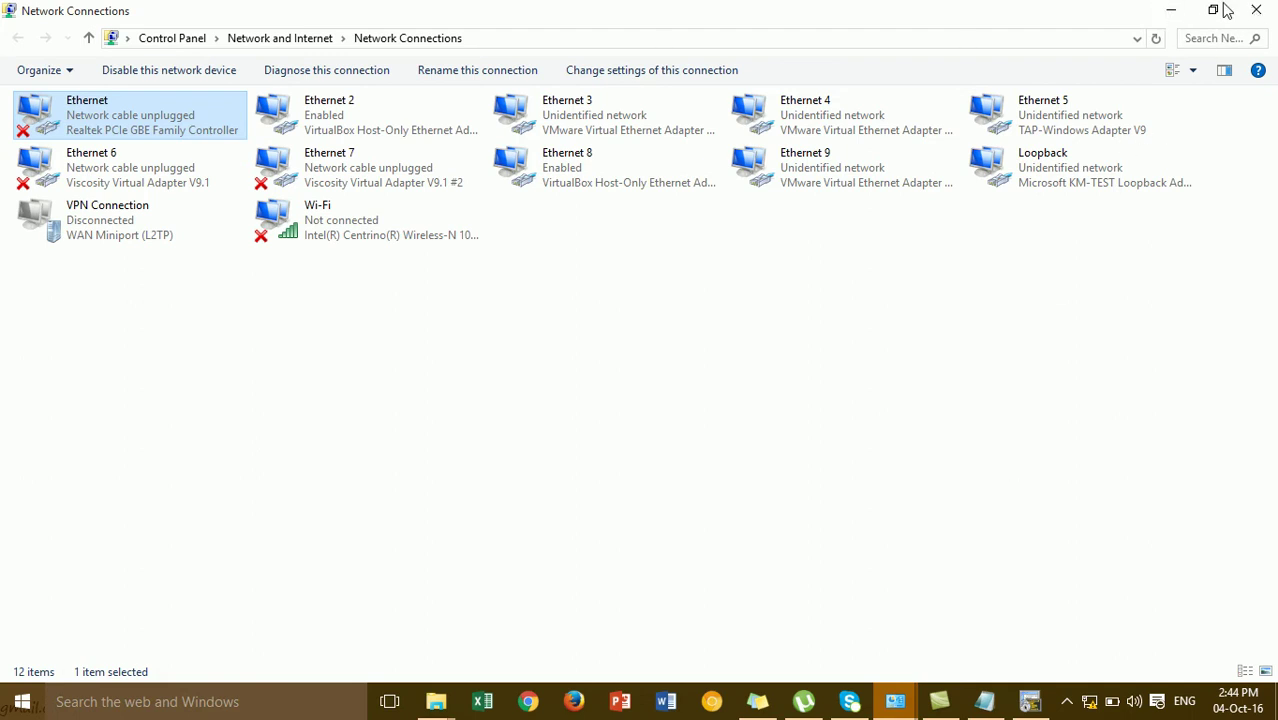
{"action": "left_click", "coordinate": [1257, 12]}
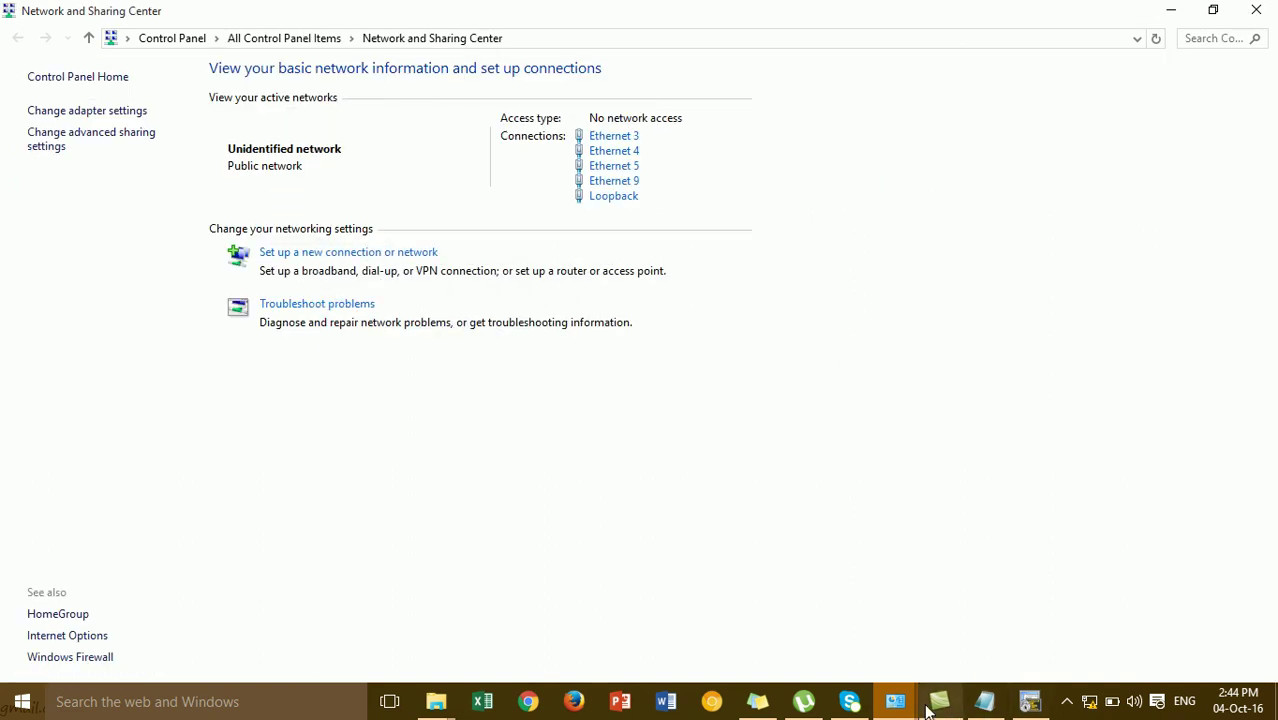
{"action": "left_click", "coordinate": [1255, 18]}
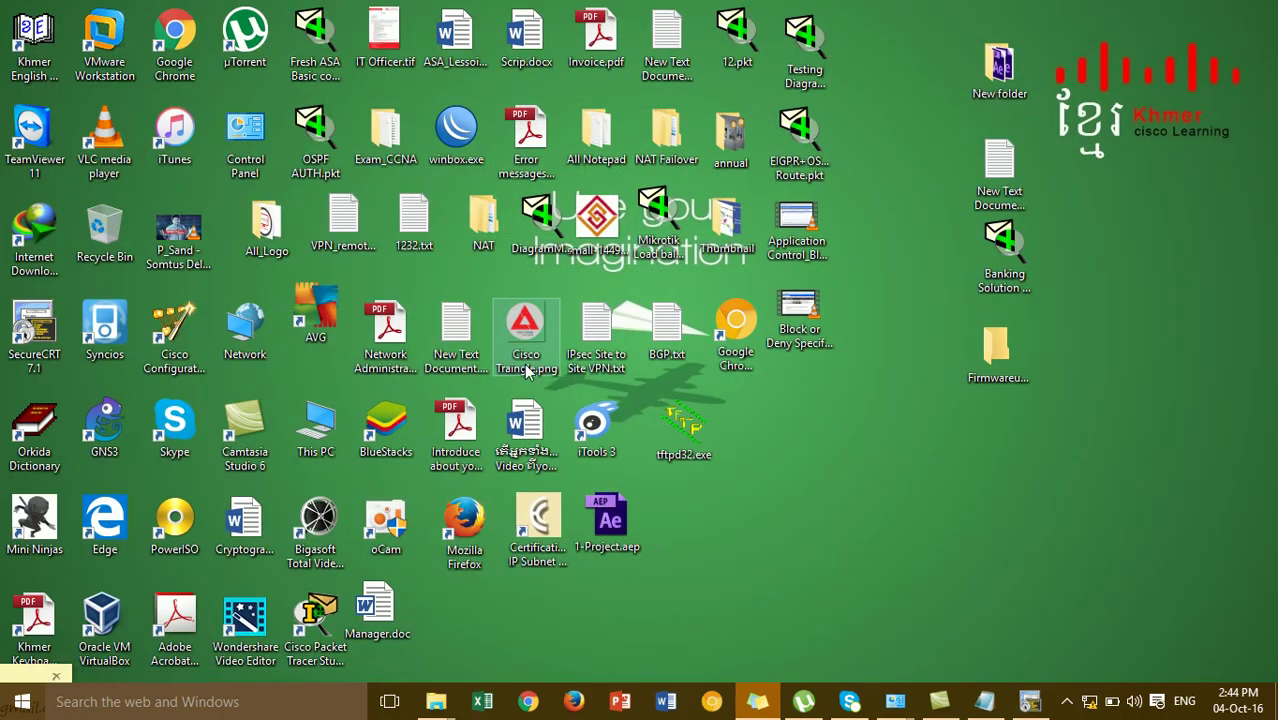
Launch the Tftpd32 TFTP server from the desktop
{"action": "left_click", "coordinate": [1022, 704]}
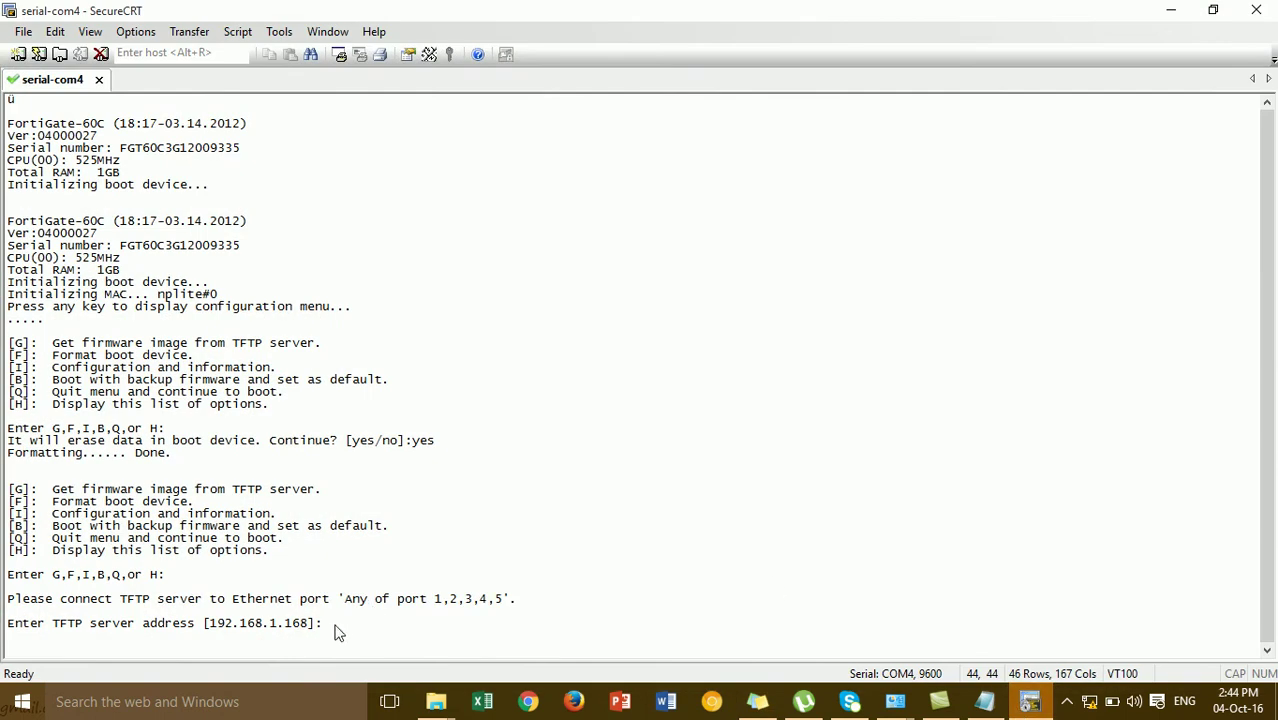
{"action": "left_click", "coordinate": [1171, 10]}
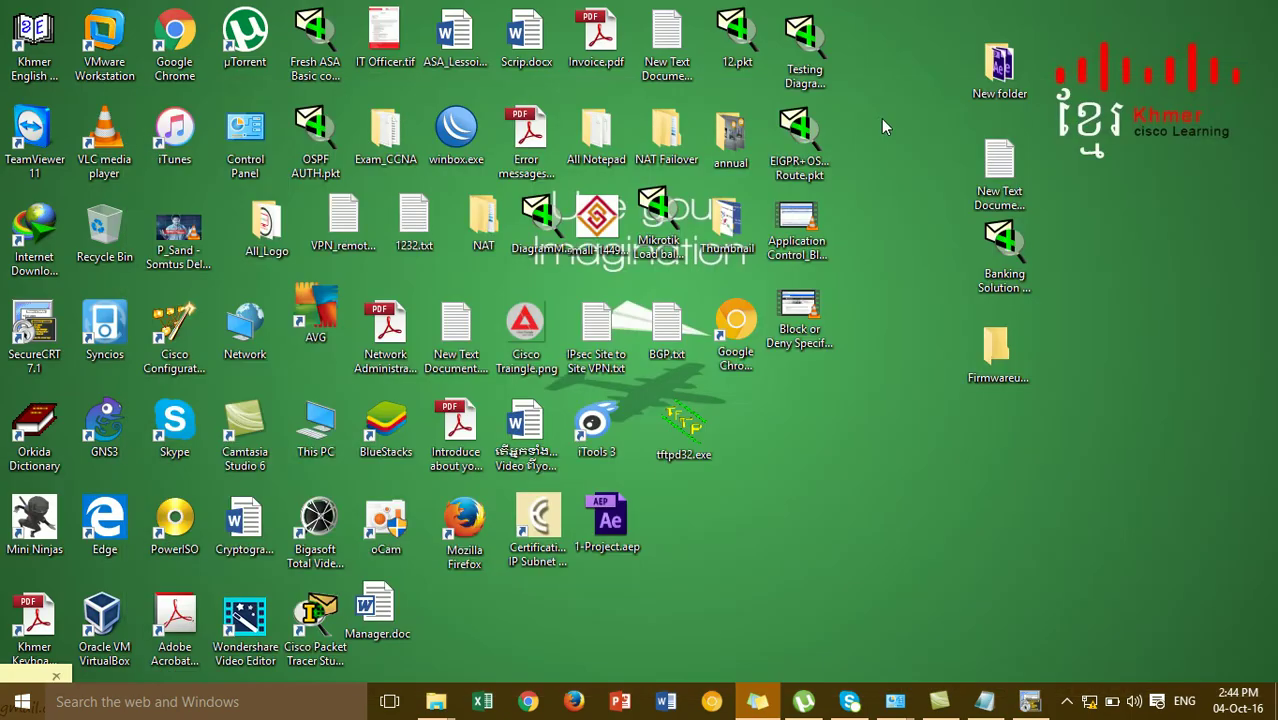
{"action": "left_click", "coordinate": [695, 430]}
{"action": "double_click", "coordinate": [695, 430]}
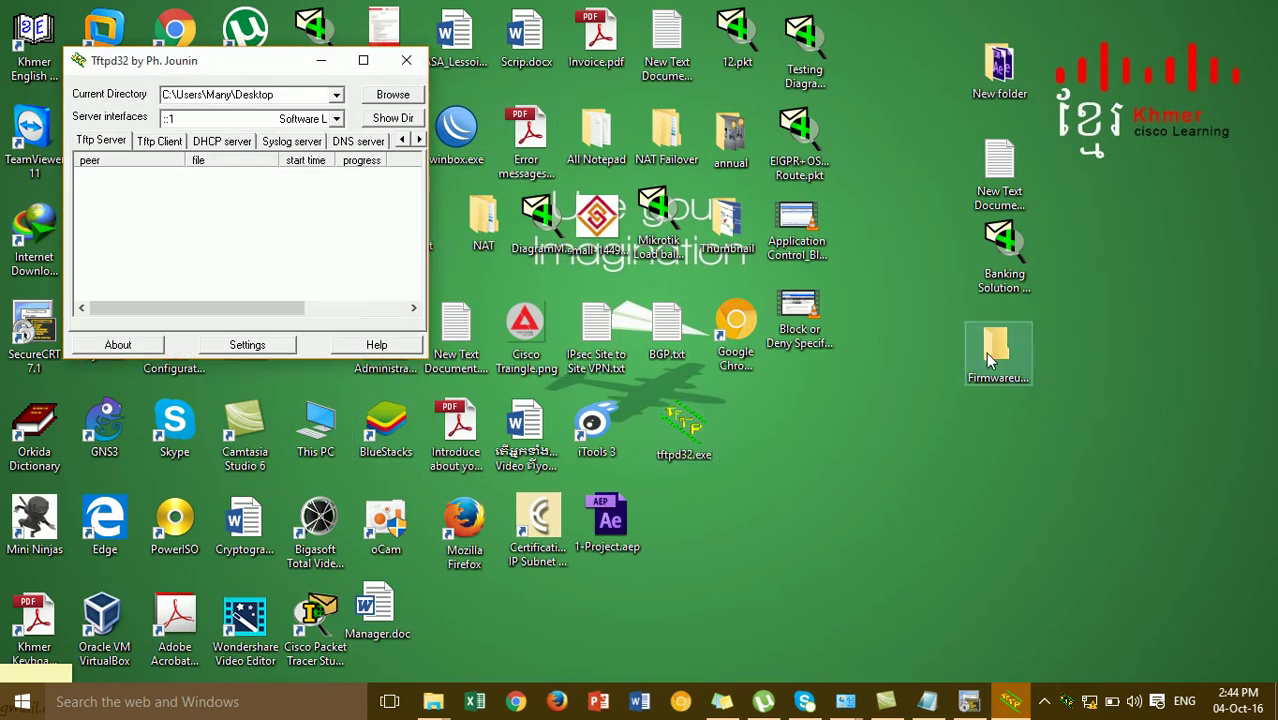
Set the Tftpd32 base directory to Desktop\Firmwareupdate, keeping the loopback server interface
{"action": "left_click", "coordinate": [393, 94]}
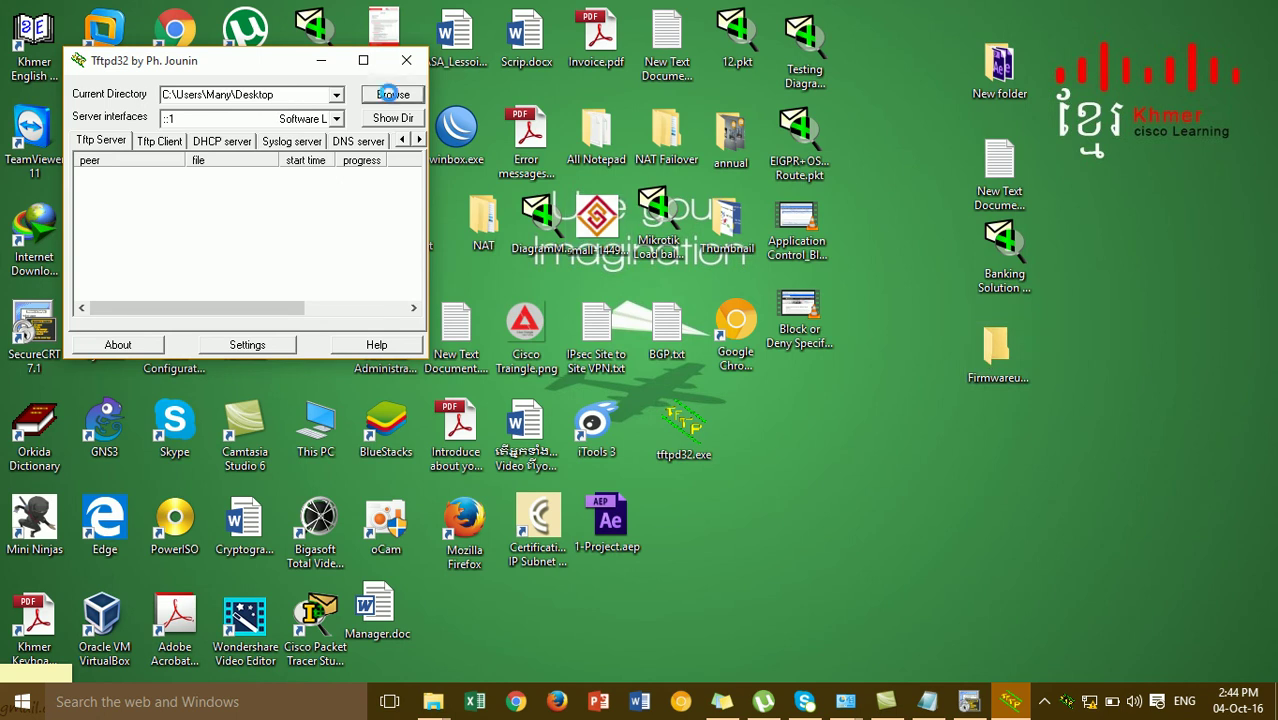
{"action": "left_click_drag", "start_coordinate": [881, 306], "coordinate": [890, 378]}
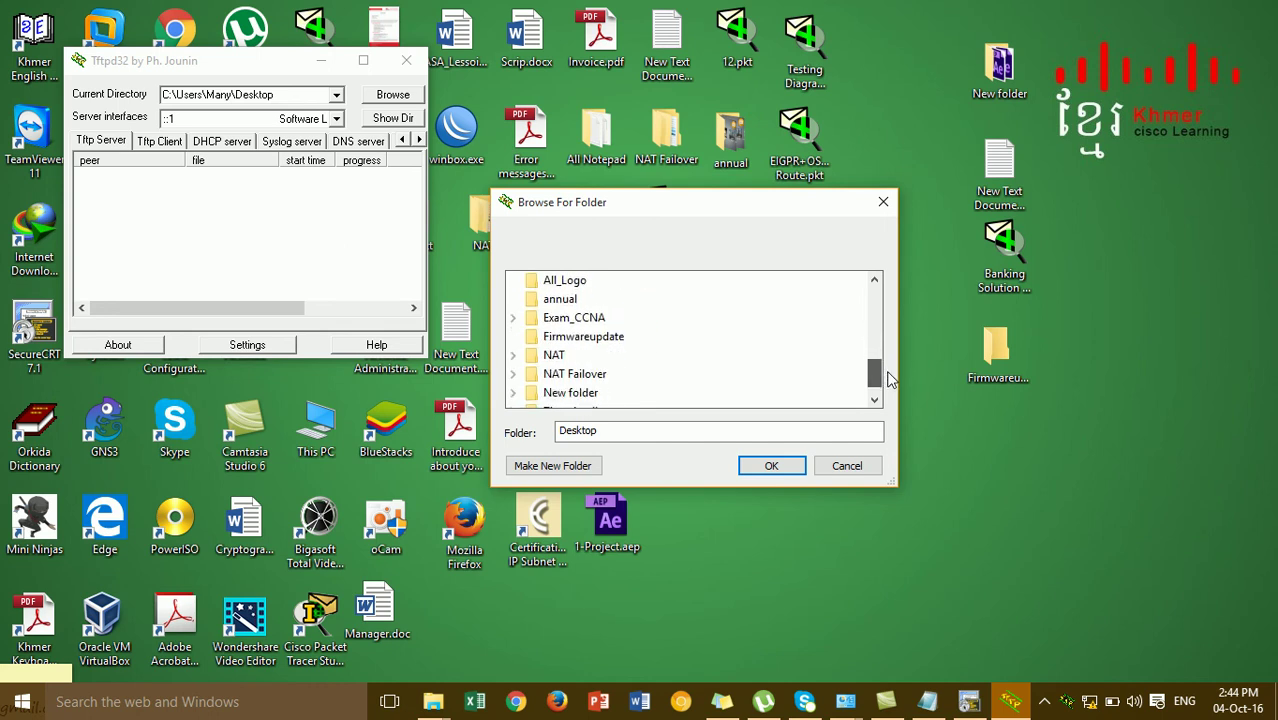
{"action": "left_click", "coordinate": [625, 338]}
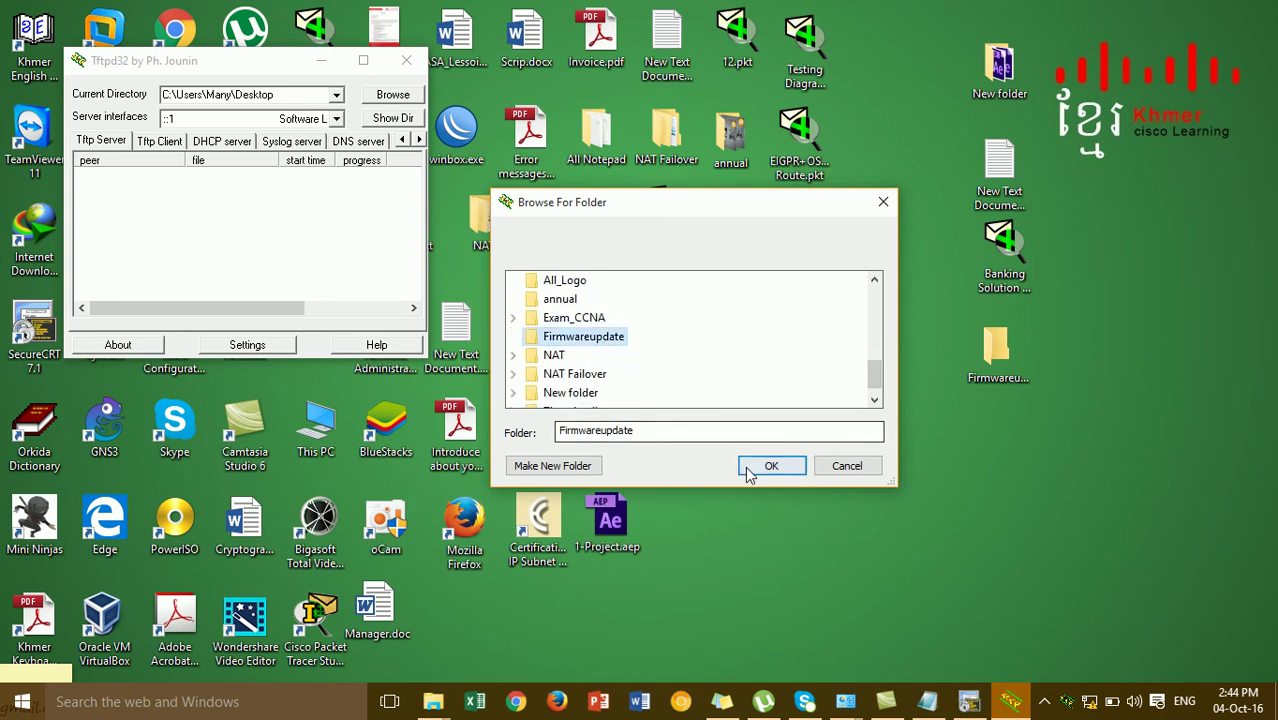
{"action": "left_click", "coordinate": [770, 466]}
{"action": "left_click_drag", "start_coordinate": [299, 62], "coordinate": [313, 158]}
{"action": "left_click_drag", "start_coordinate": [449, 357], "coordinate": [571, 390]}
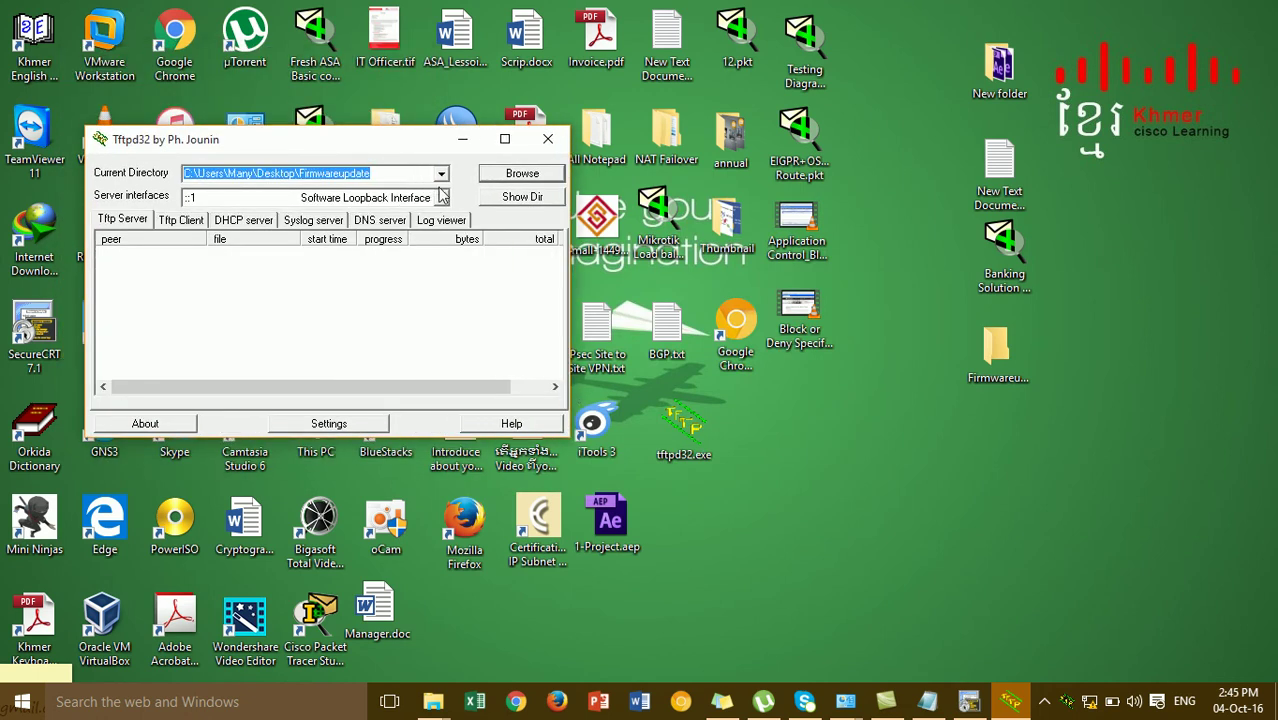
{"action": "left_click", "coordinate": [441, 197]}
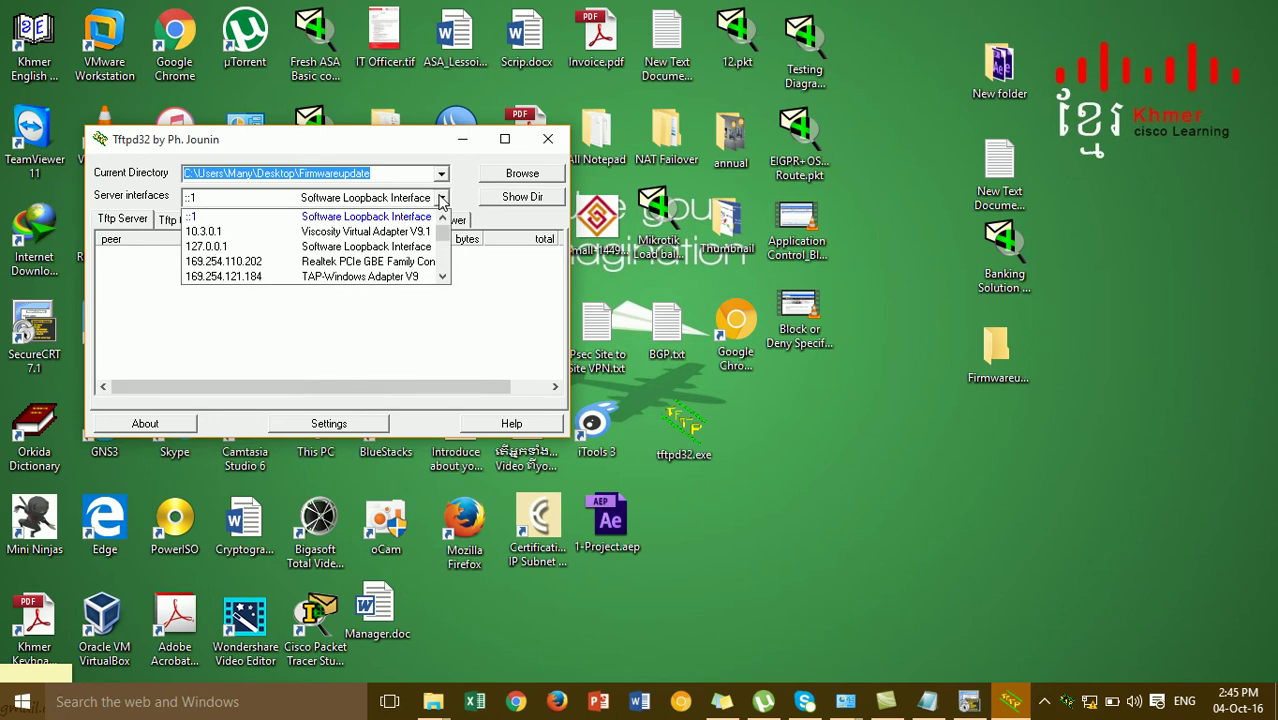
{"action": "left_click", "coordinate": [441, 197]}
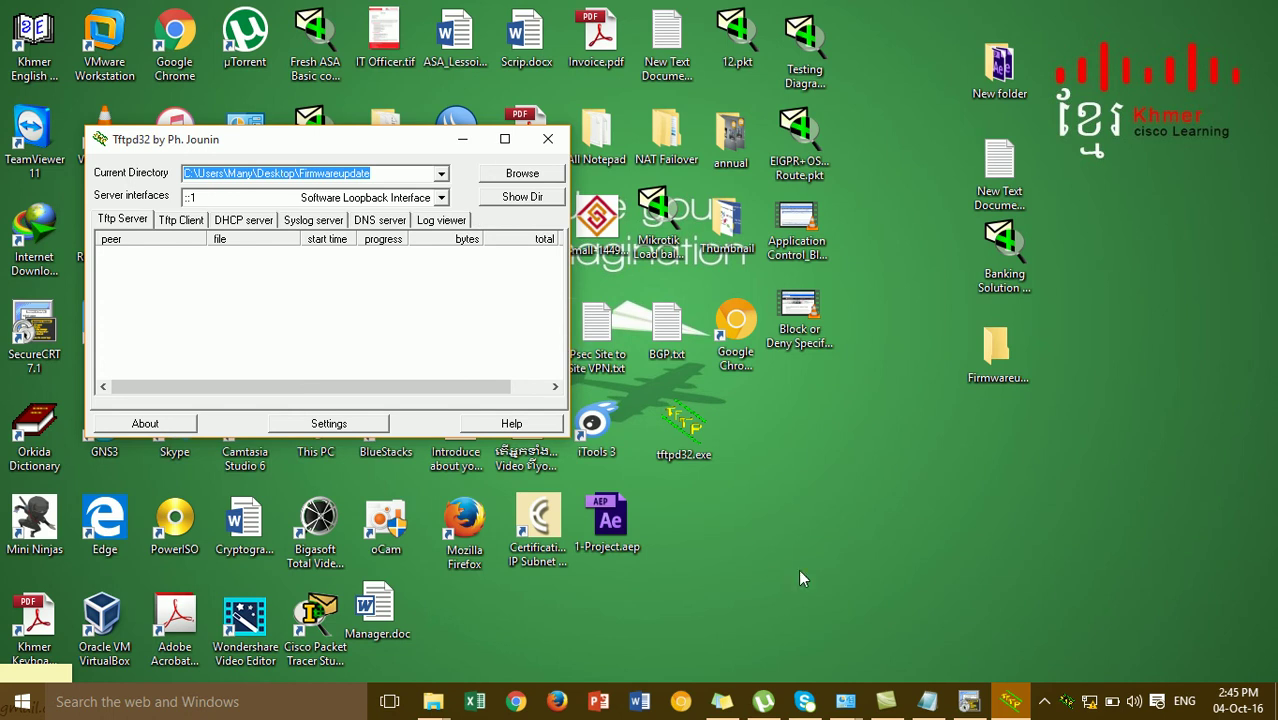
{"action": "left_click", "coordinate": [968, 701]}
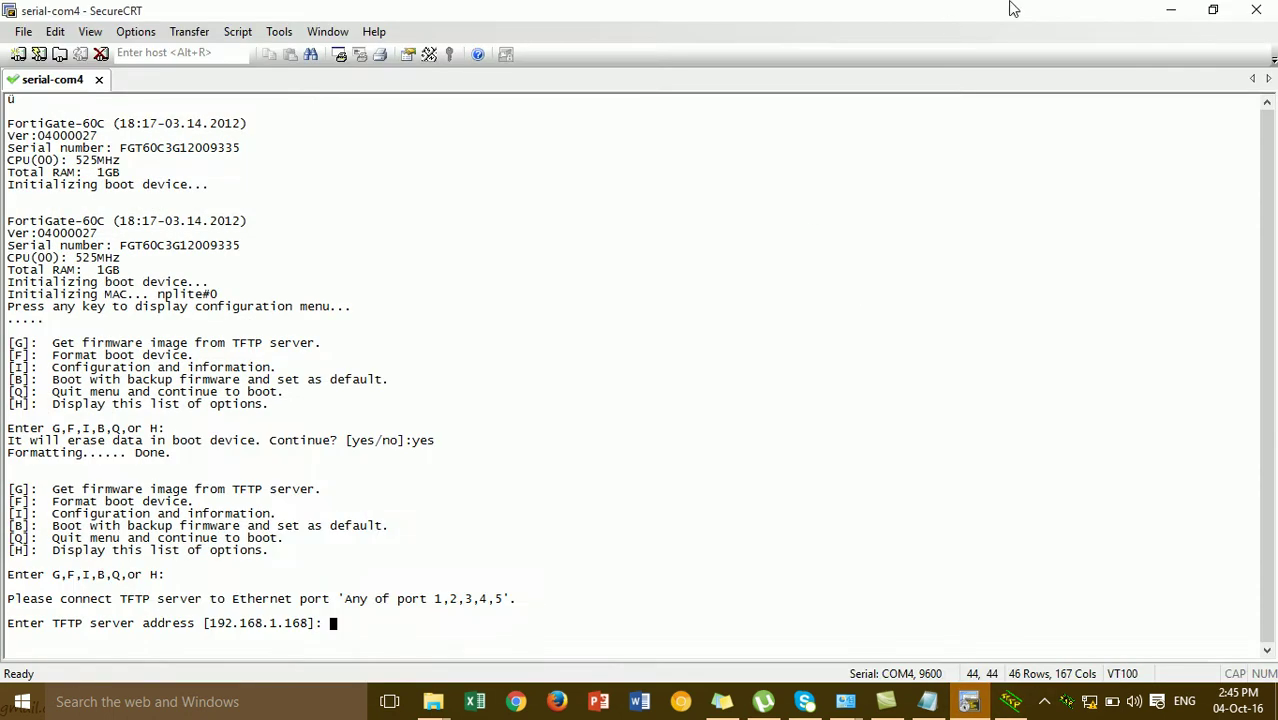
Enter TFTP server address 192.168.1.10 and local address 192.168.1.99 at the boot prompts
{"action": "left_click", "coordinate": [1213, 12]}
{"action": "left_click_drag", "start_coordinate": [679, 140], "coordinate": [869, 87]}
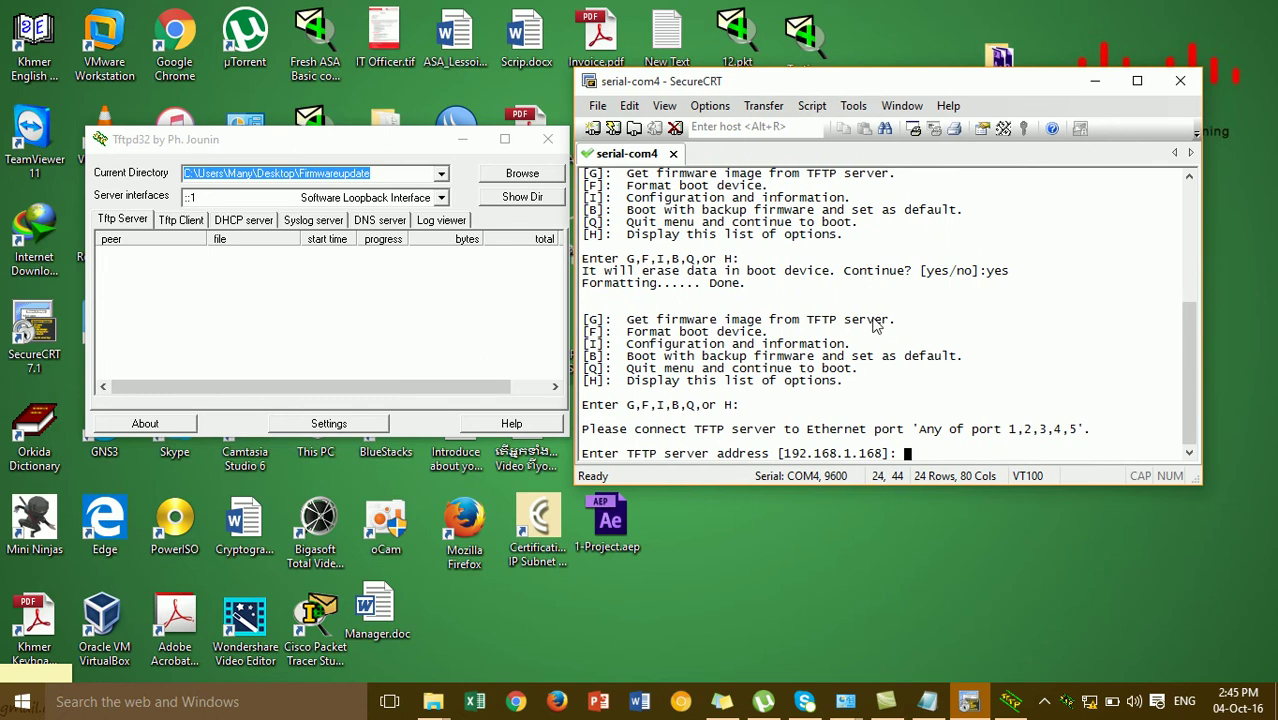
{"action": "type", "text": "192.168.1.10"}
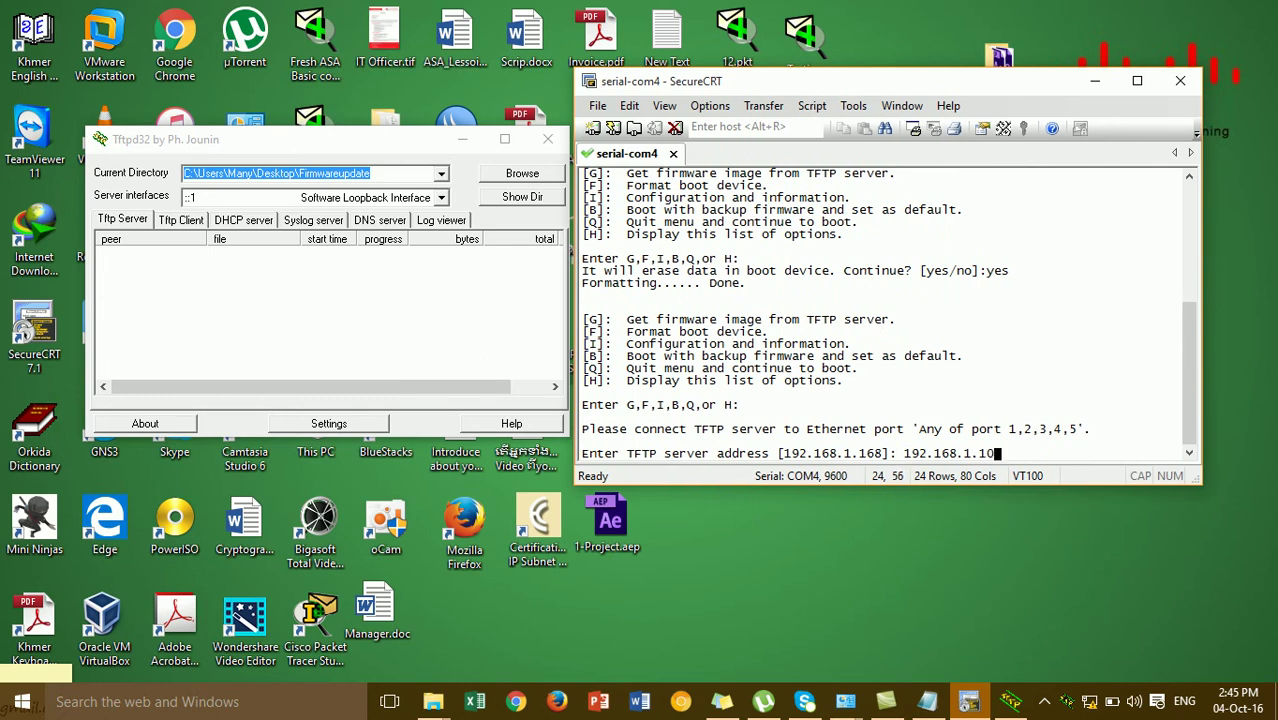
{"action": "key", "text": "Return"}
{"action": "type", "text": "192.168.1.99"}
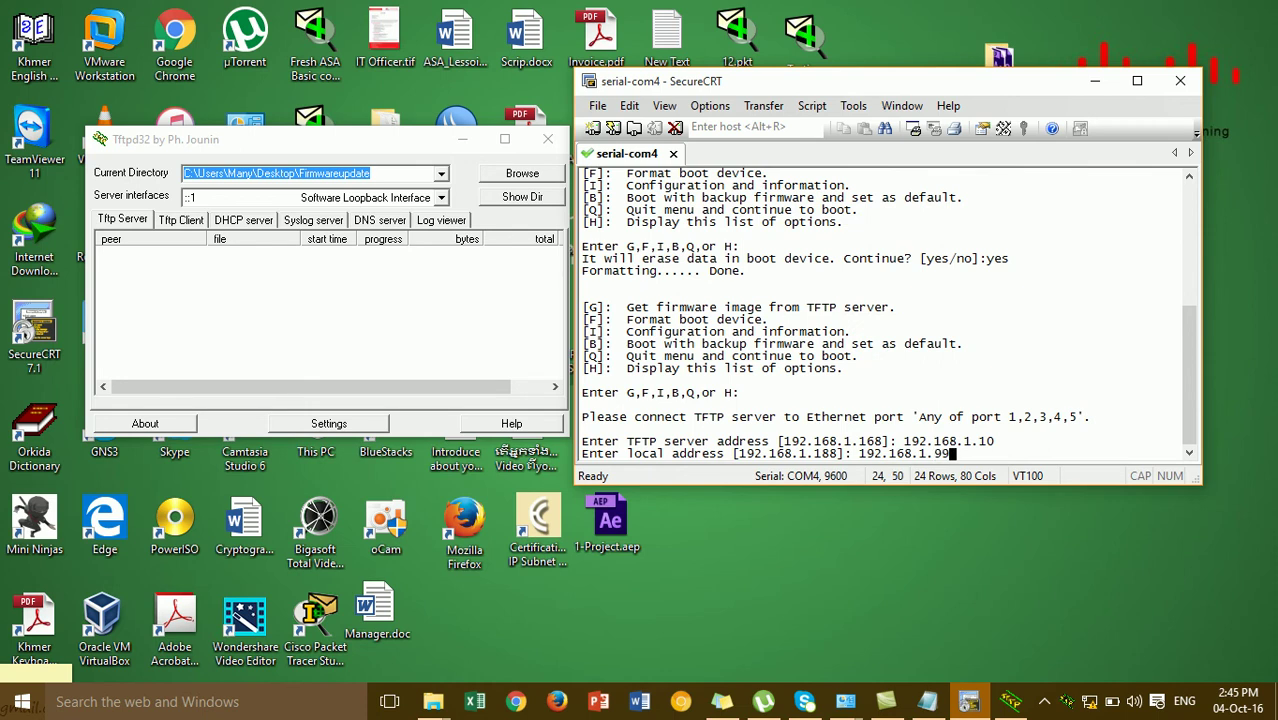
{"action": "key", "text": "Return"}
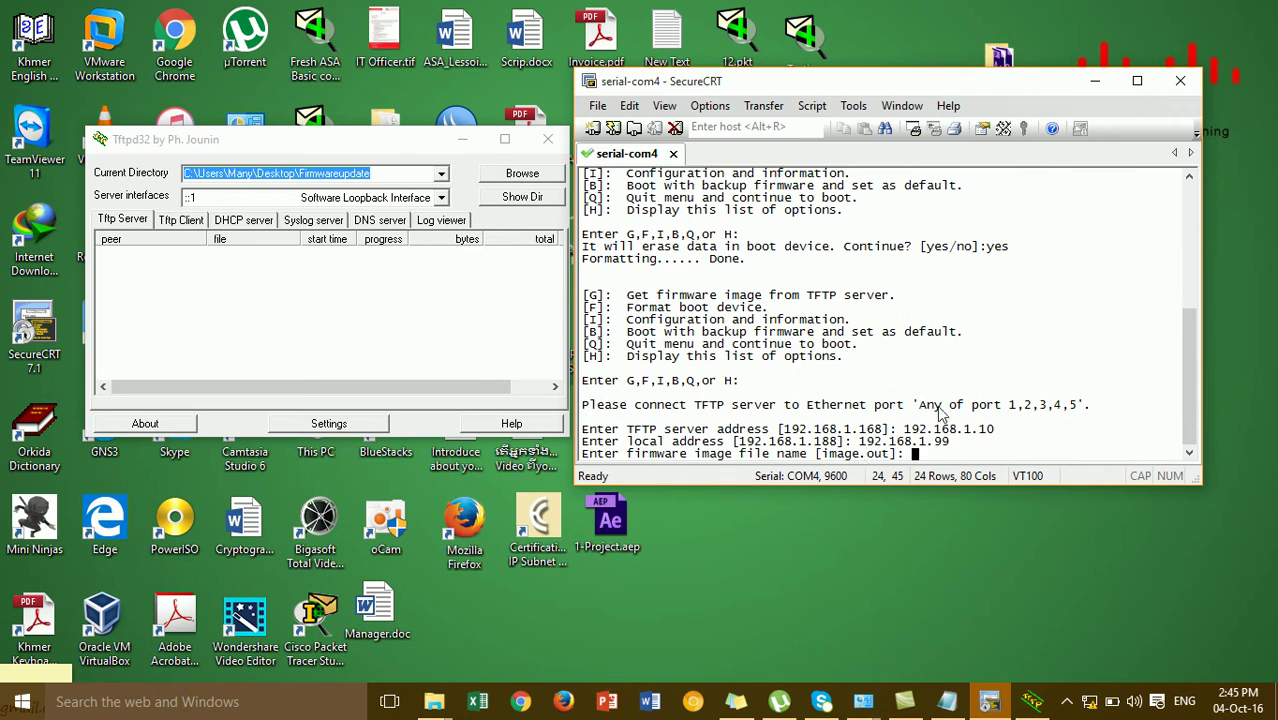
{"action": "left_click_drag", "start_coordinate": [923, 87], "coordinate": [672, 127]}
Copy the file name FGT_60(Official).out from the Firmwareupdate folder in Explorer
{"action": "double_click", "coordinate": [996, 350]}
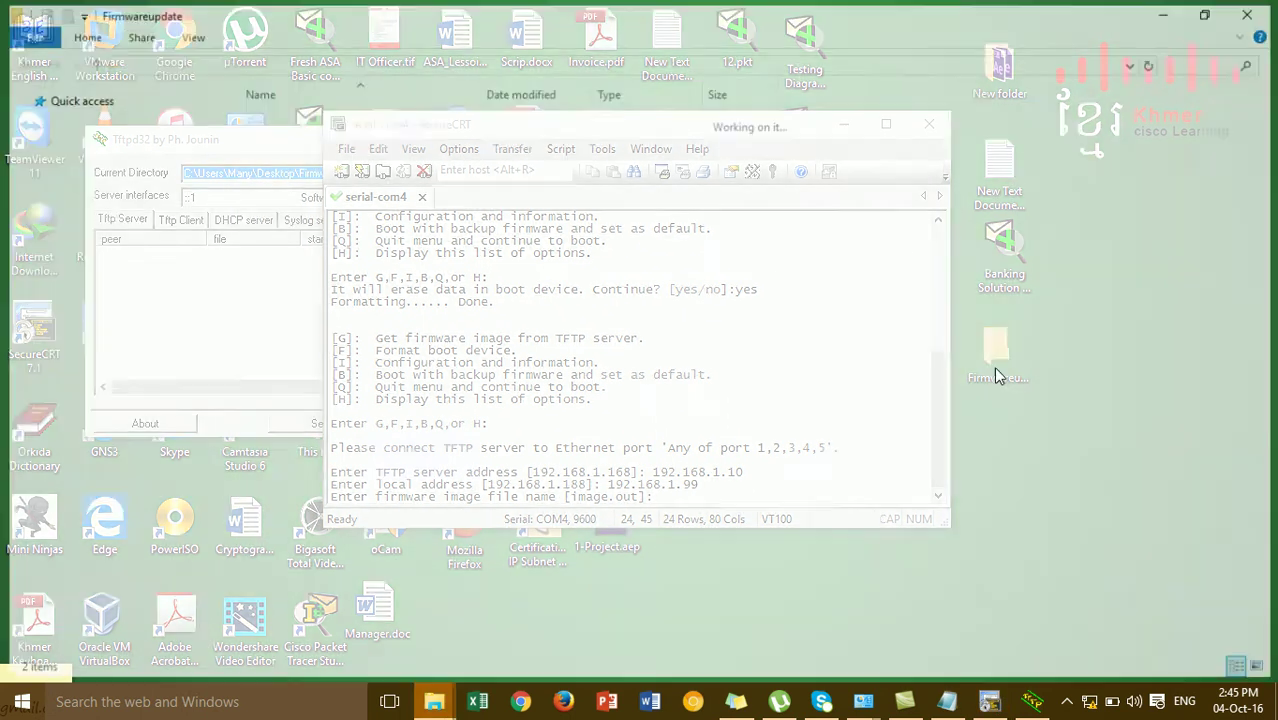
{"action": "left_click", "coordinate": [417, 128]}
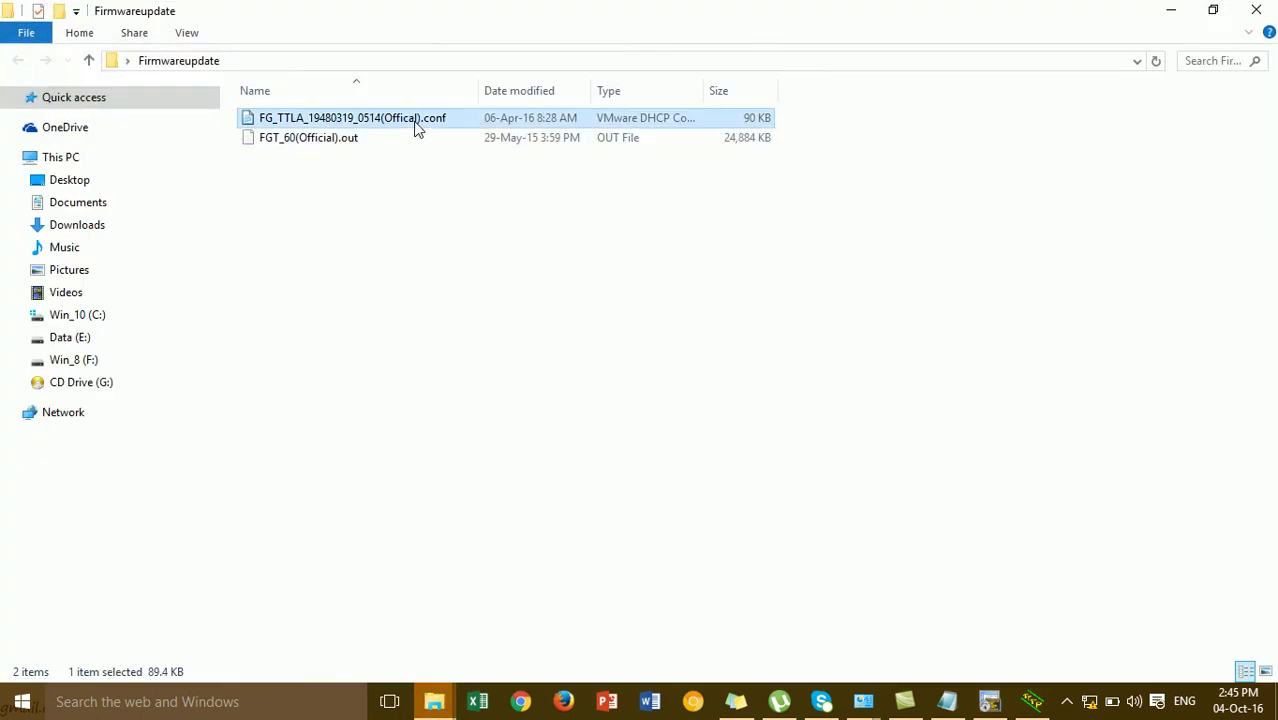
{"action": "left_click", "coordinate": [417, 128]}
{"action": "left_click", "coordinate": [410, 143]}
{"action": "left_click", "coordinate": [410, 145]}
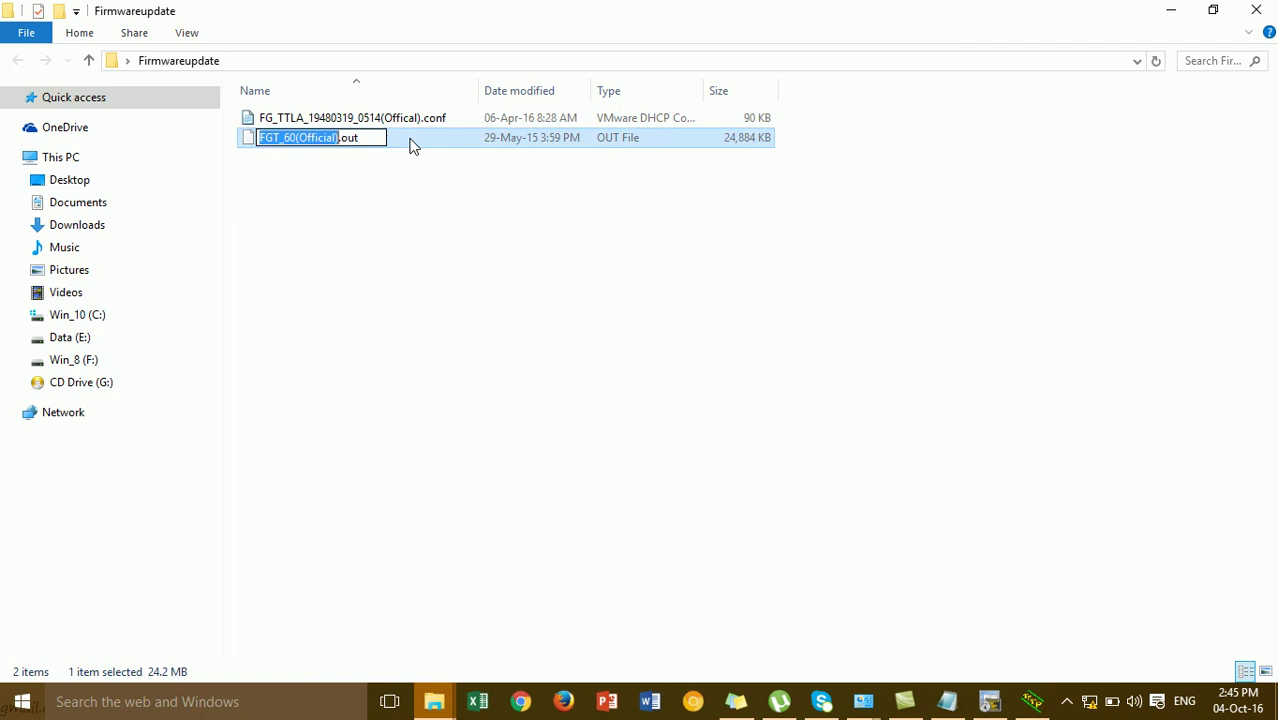
{"action": "left_click", "coordinate": [355, 155]}
{"action": "left_click", "coordinate": [359, 147]}
{"action": "left_click", "coordinate": [361, 147]}
{"action": "left_click", "coordinate": [353, 135]}
{"action": "left_click_drag", "start_coordinate": [353, 135], "coordinate": [258, 136]}
{"action": "right_click", "coordinate": [282, 132]}
{"action": "left_click", "coordinate": [326, 196]}
Paste FGT_60(Official).out at the SecureCRT firmware image file-name prompt
{"action": "left_click", "coordinate": [1170, 10]}
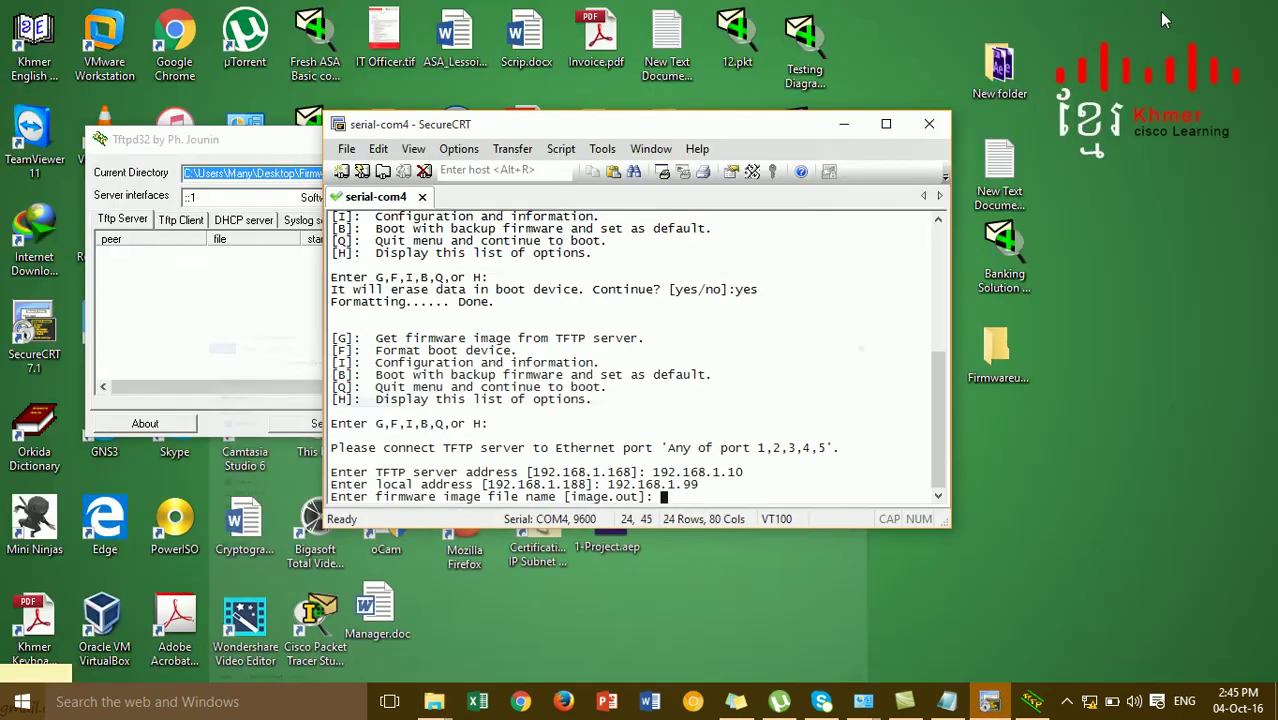
{"action": "left_click_drag", "start_coordinate": [770, 128], "coordinate": [1039, 113]}
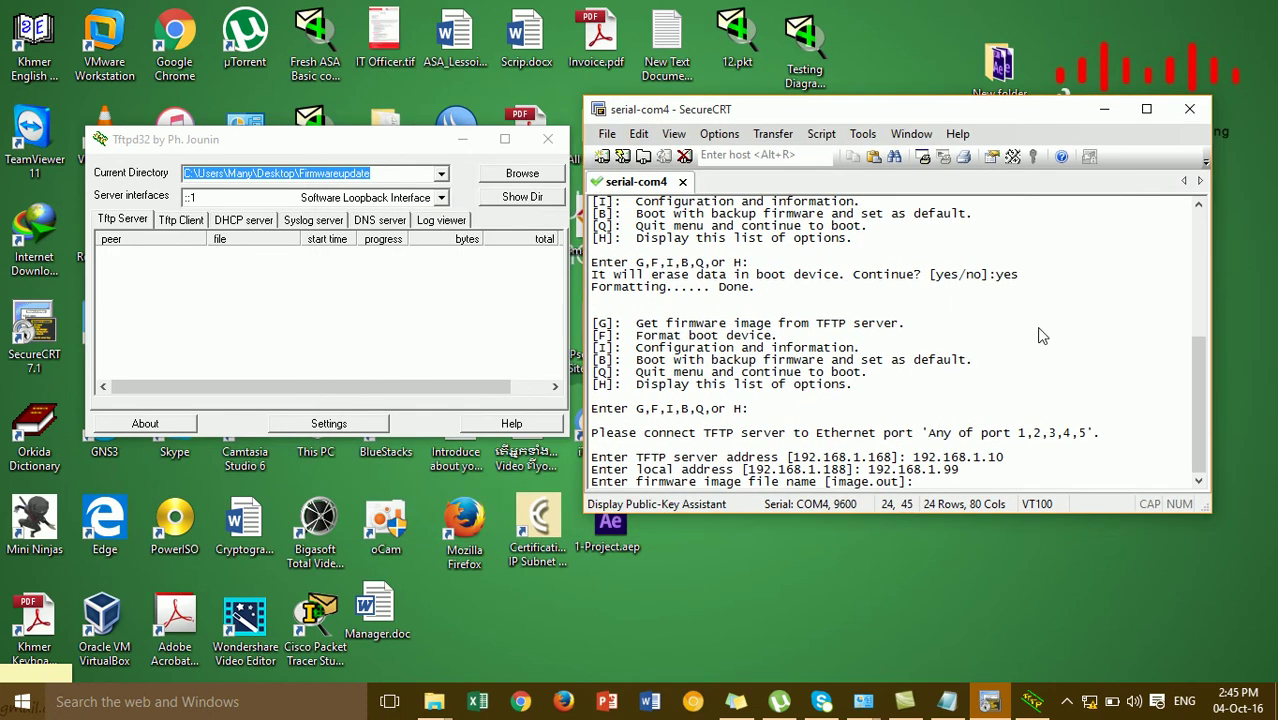
{"action": "right_click", "coordinate": [985, 470]}
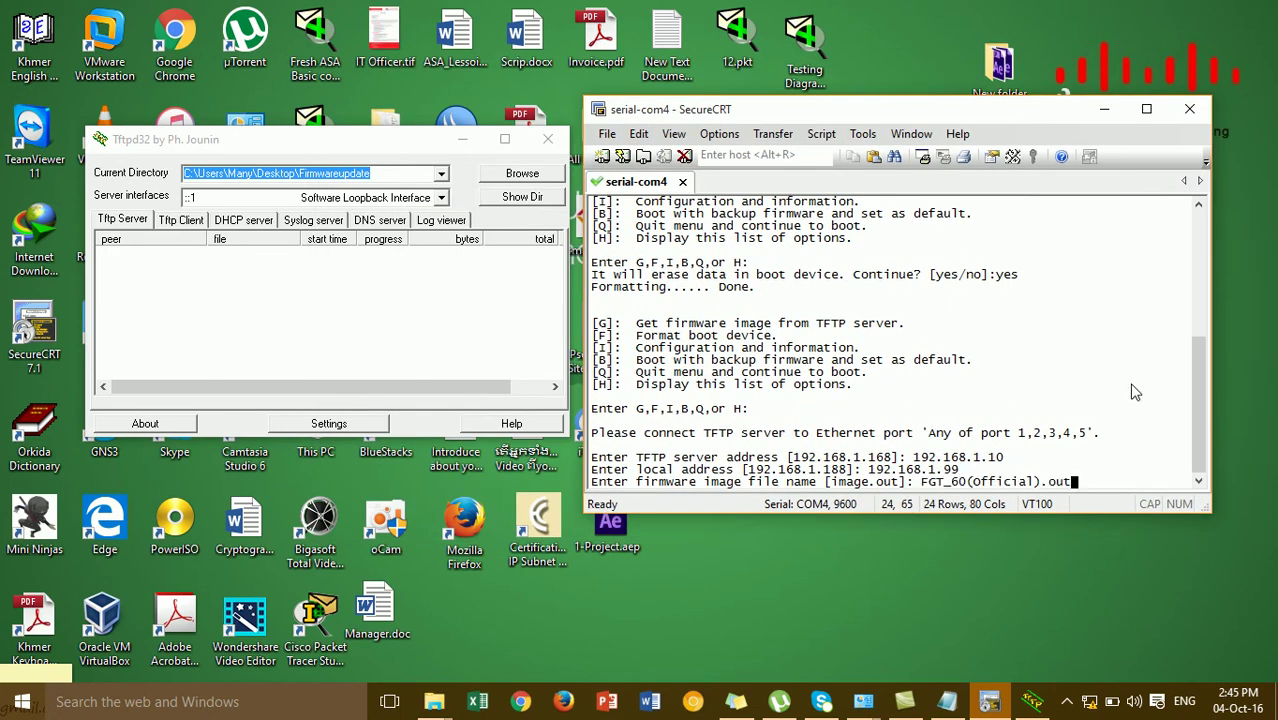
Submit FGT_60(Official).out and let the TFTP image transfer complete
{"action": "key", "text": "Return"}
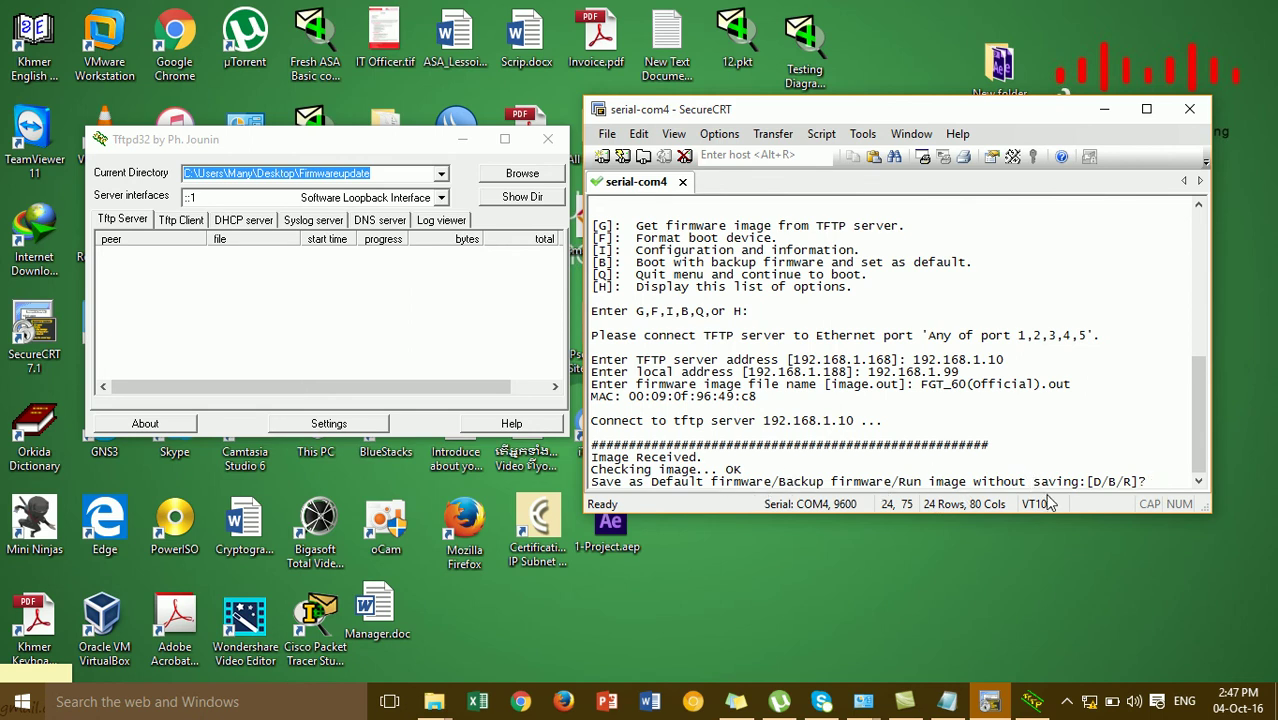
Choose D to save FGT_60(Official).out as the default firmware and let the unit reboot
{"action": "type", "text": "D"}
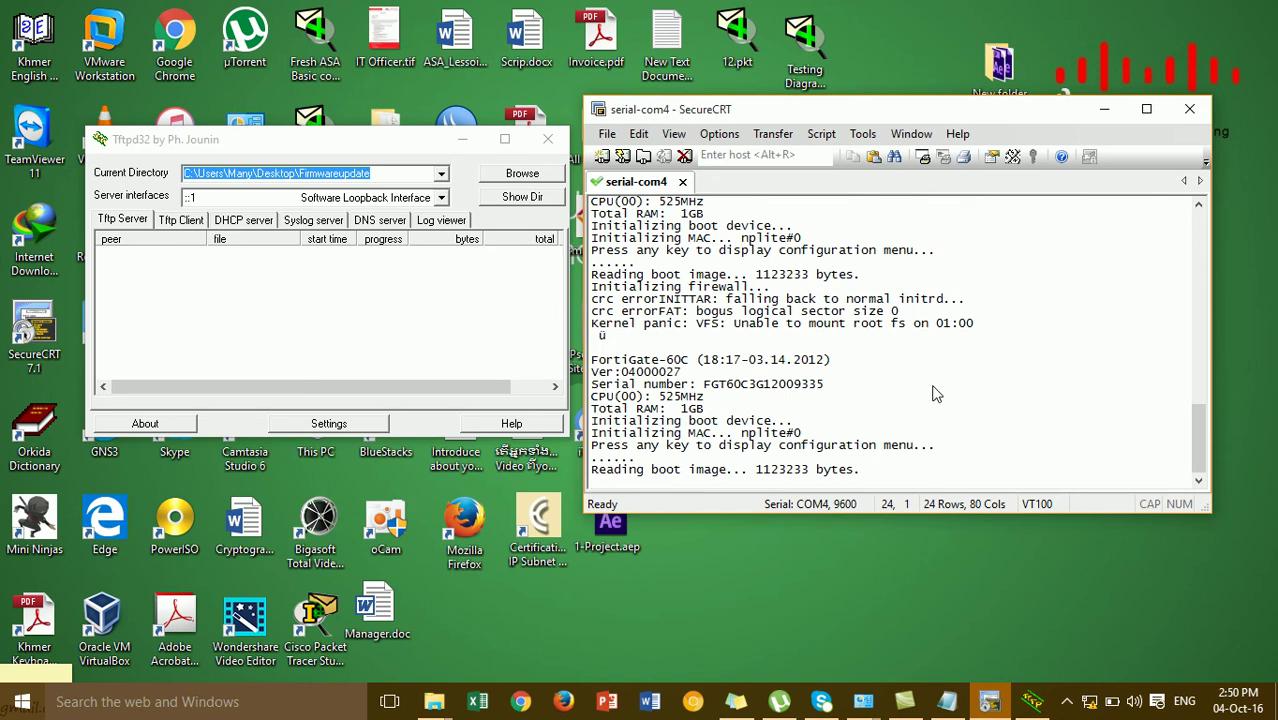
{"action": "scroll", "coordinate": [1190, 390], "scroll_direction": "up", "scroll_amount": 3}
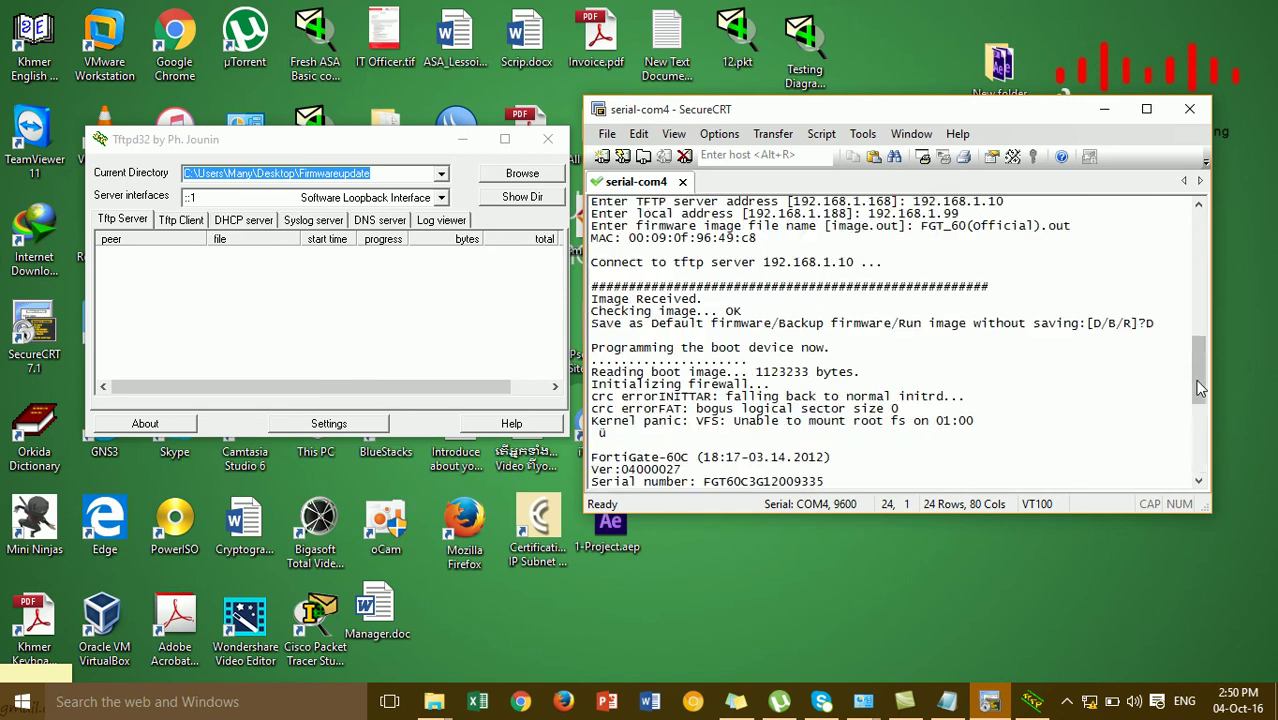
{"action": "scroll", "coordinate": [1200, 470], "scroll_direction": "down", "scroll_amount": 3}
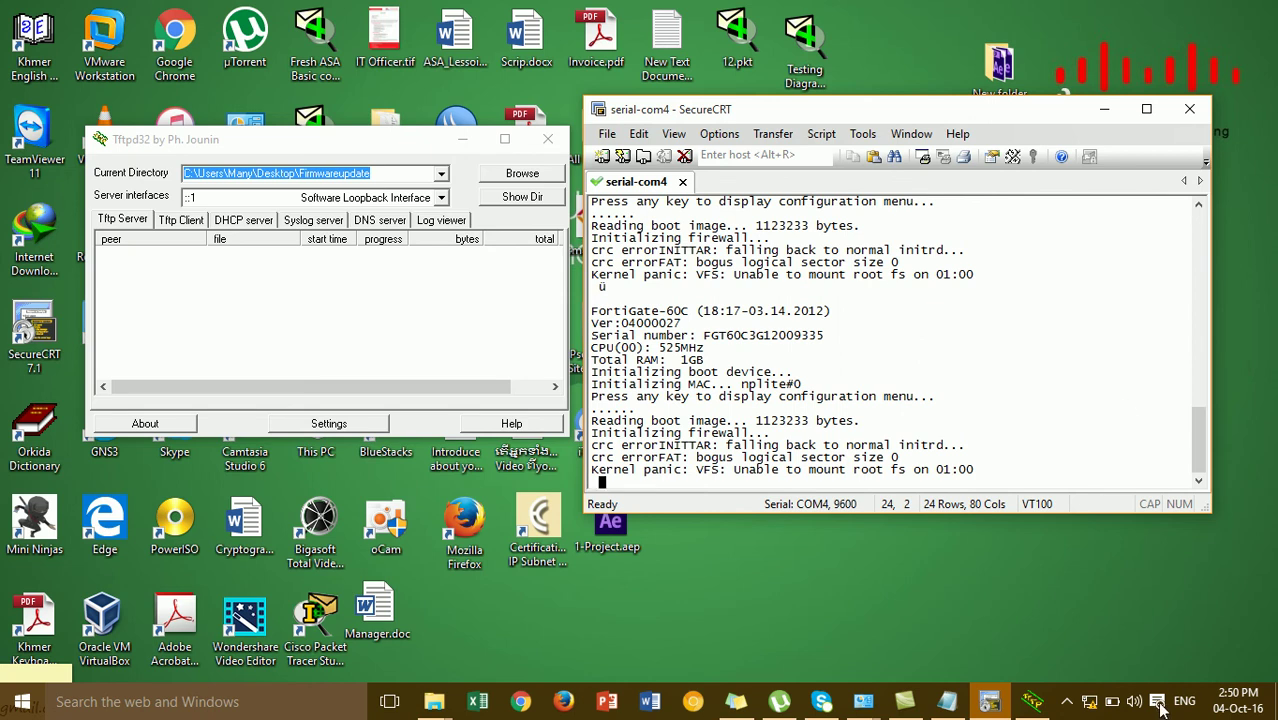
Log in to the FortiGate console as admin with a blank password to reach the # prompt
{"action": "left_click", "coordinate": [1067, 702]}
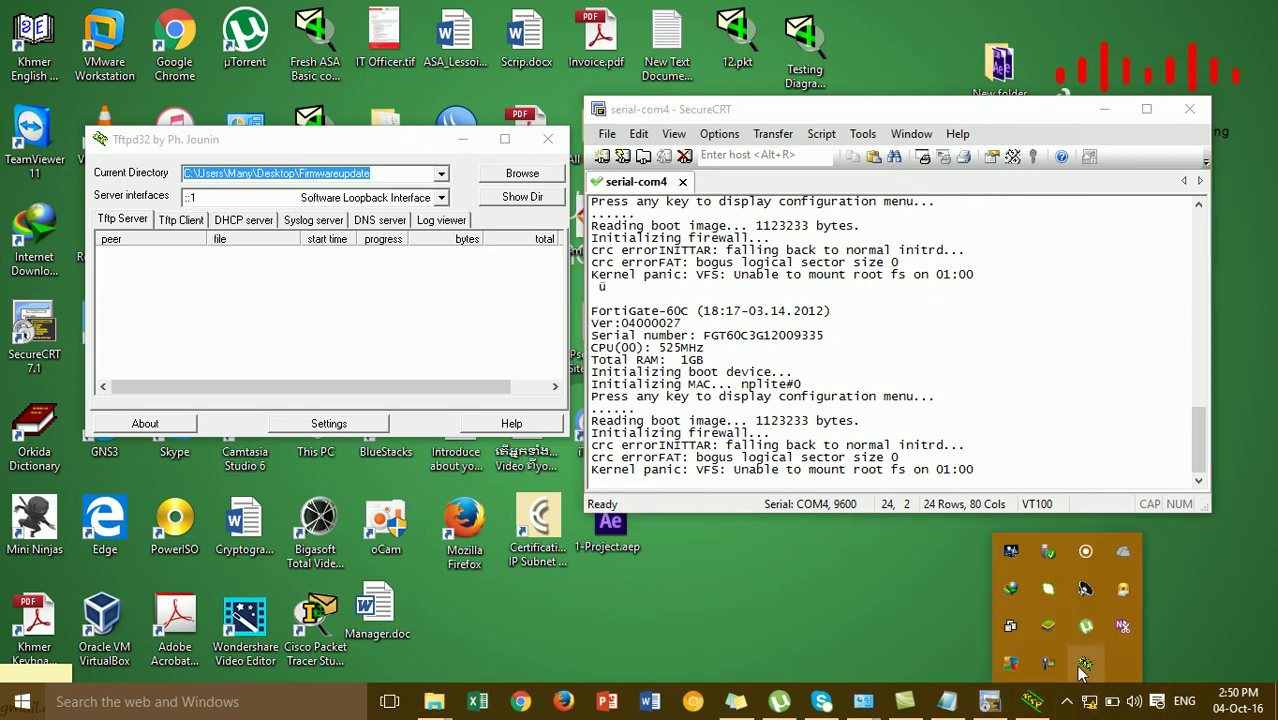
{"action": "left_click", "coordinate": [1057, 664]}
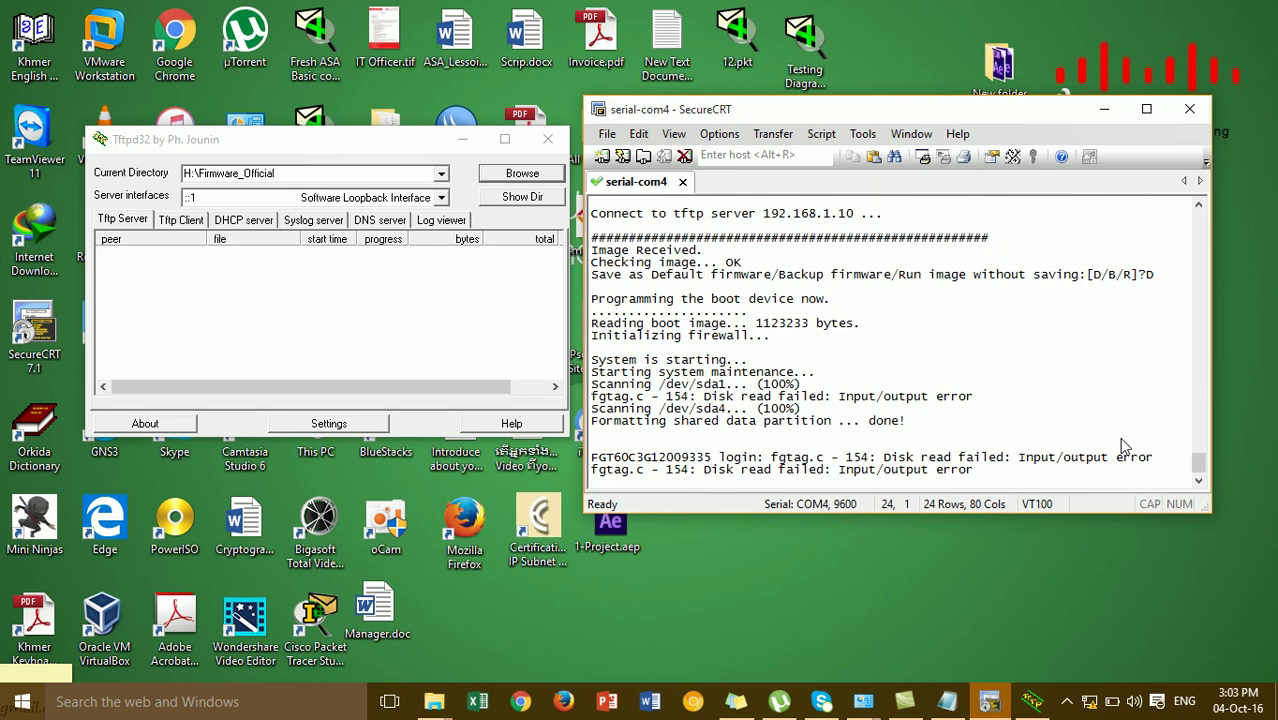
{"action": "key", "text": "Return"}
{"action": "type", "text": "admin"}
{"action": "key", "text": "Return"}
{"action": "key", "text": "Return"}
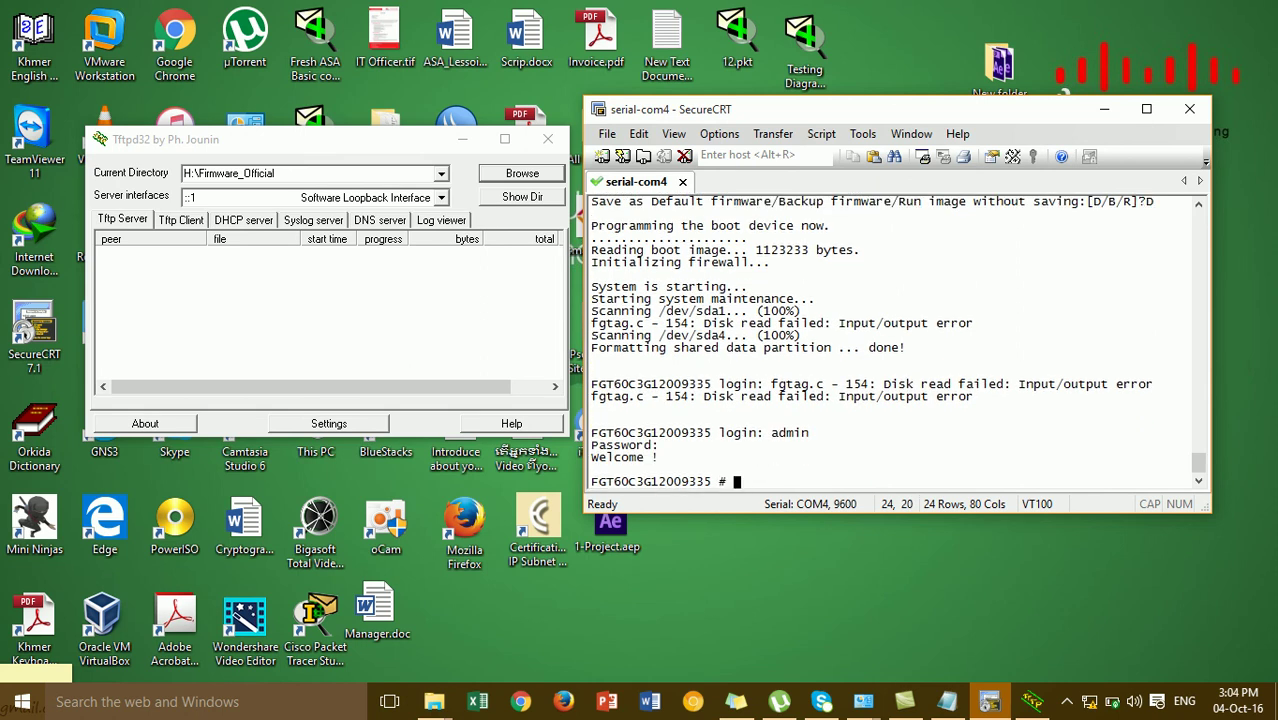
{"action": "key", "text": "Return"}
{"action": "key", "text": "Return"}
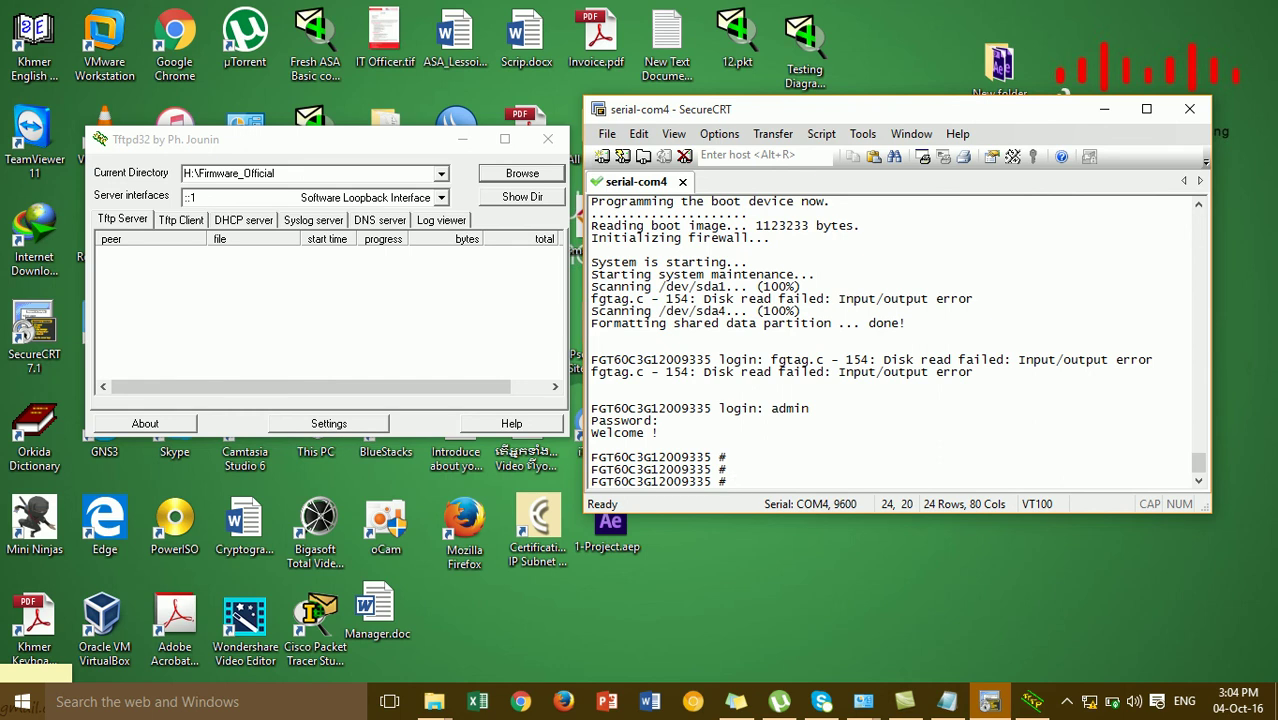
Minimize the Tftpd32 and SecureCRT windows, then refresh the Windows desktop
{"action": "left_click", "coordinate": [461, 146]}
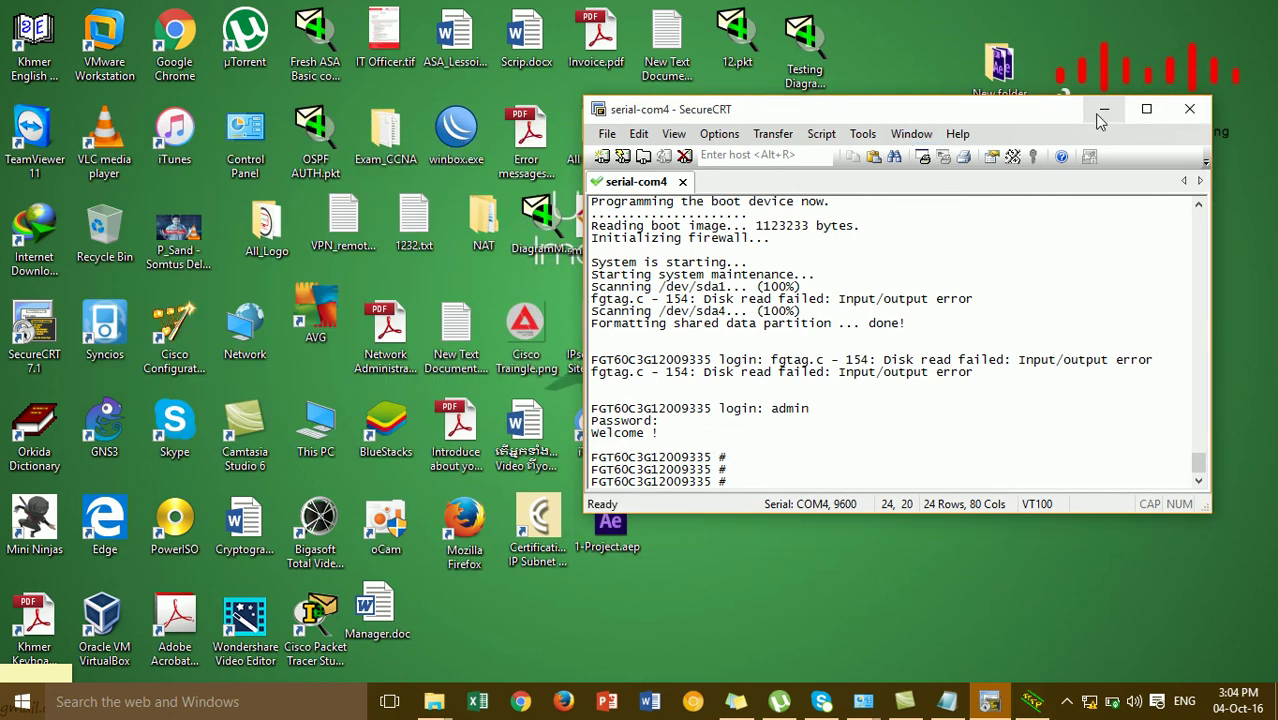
{"action": "left_click_drag", "start_coordinate": [1053, 118], "coordinate": [1007, 104]}
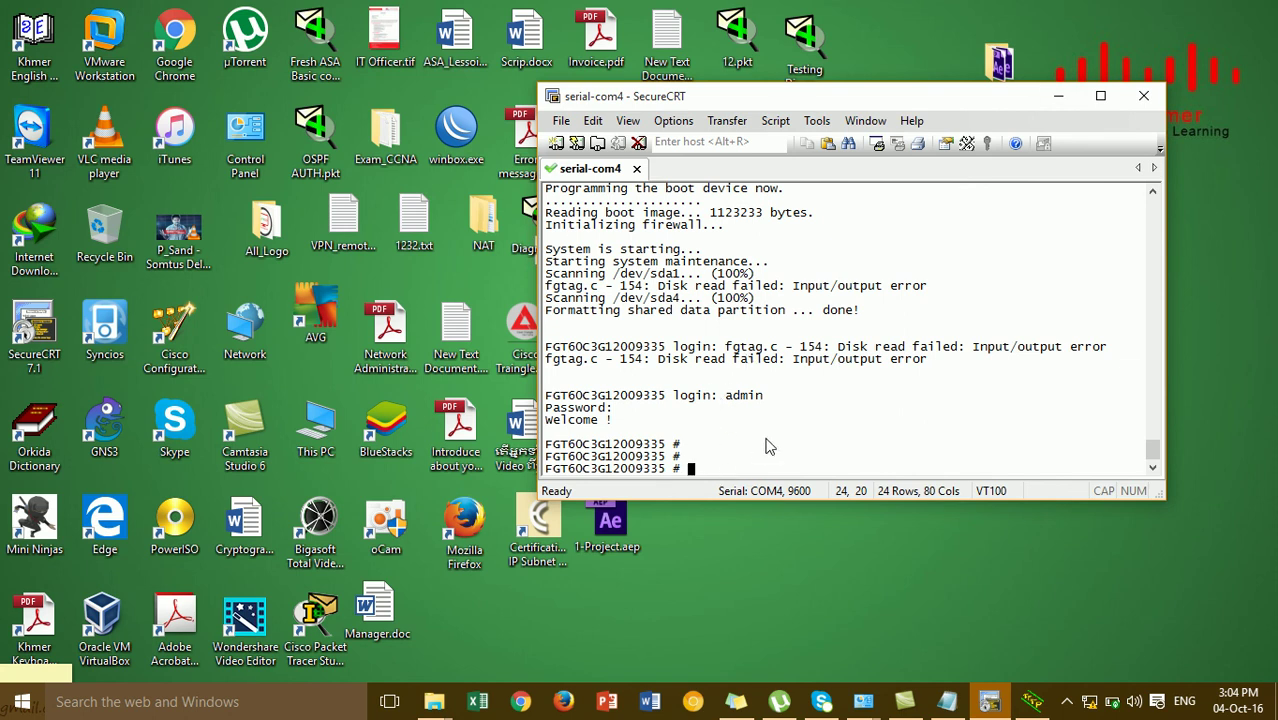
{"action": "left_click", "coordinate": [1053, 101]}
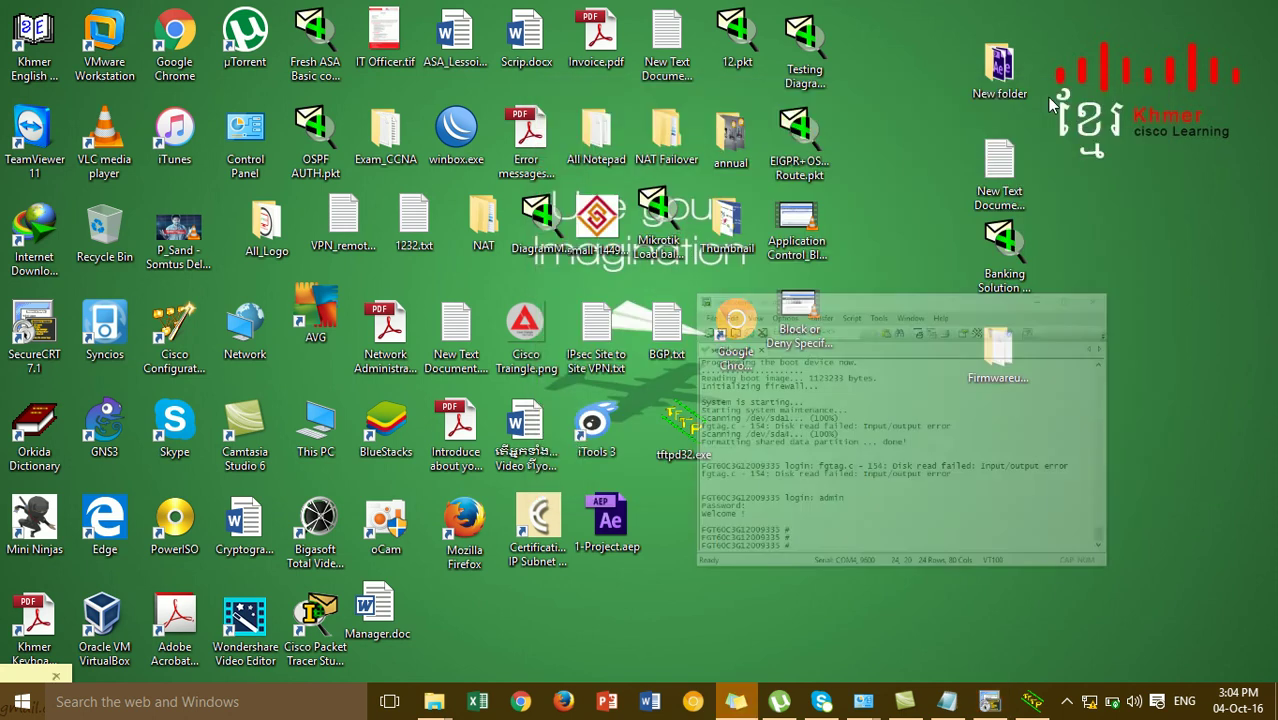
{"action": "right_click", "coordinate": [775, 407]}
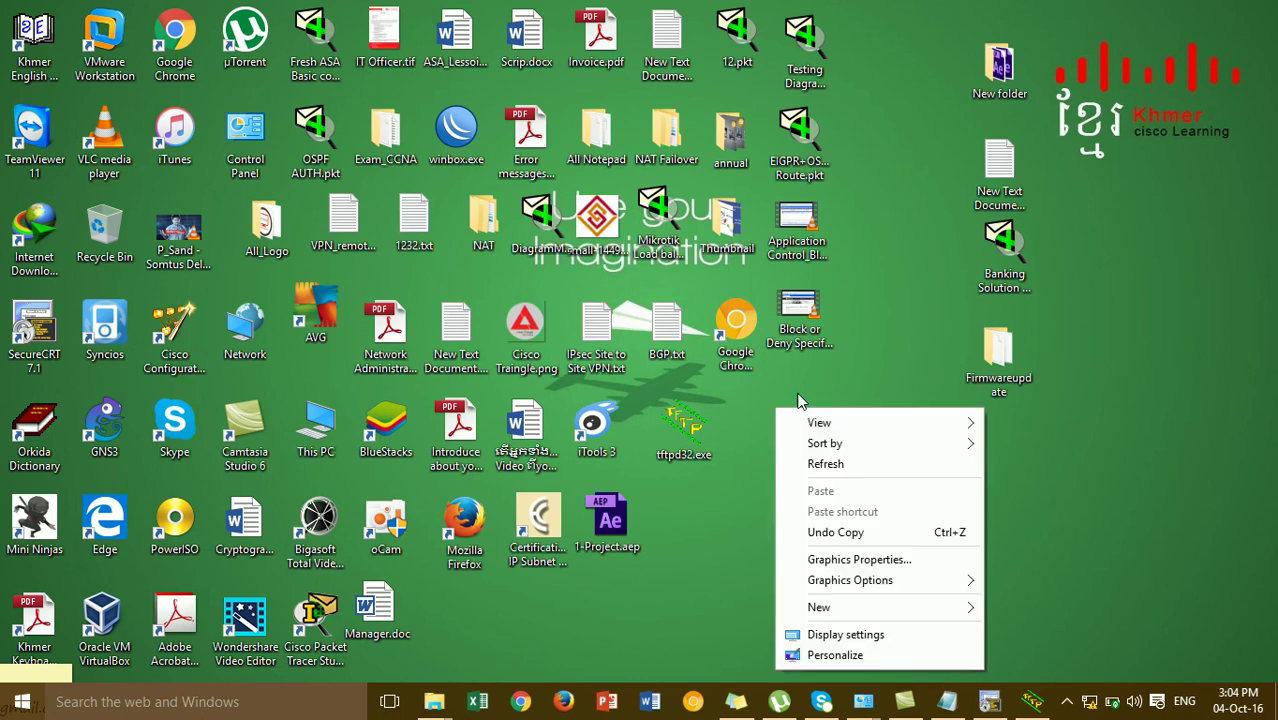
{"action": "left_click", "coordinate": [815, 466]}
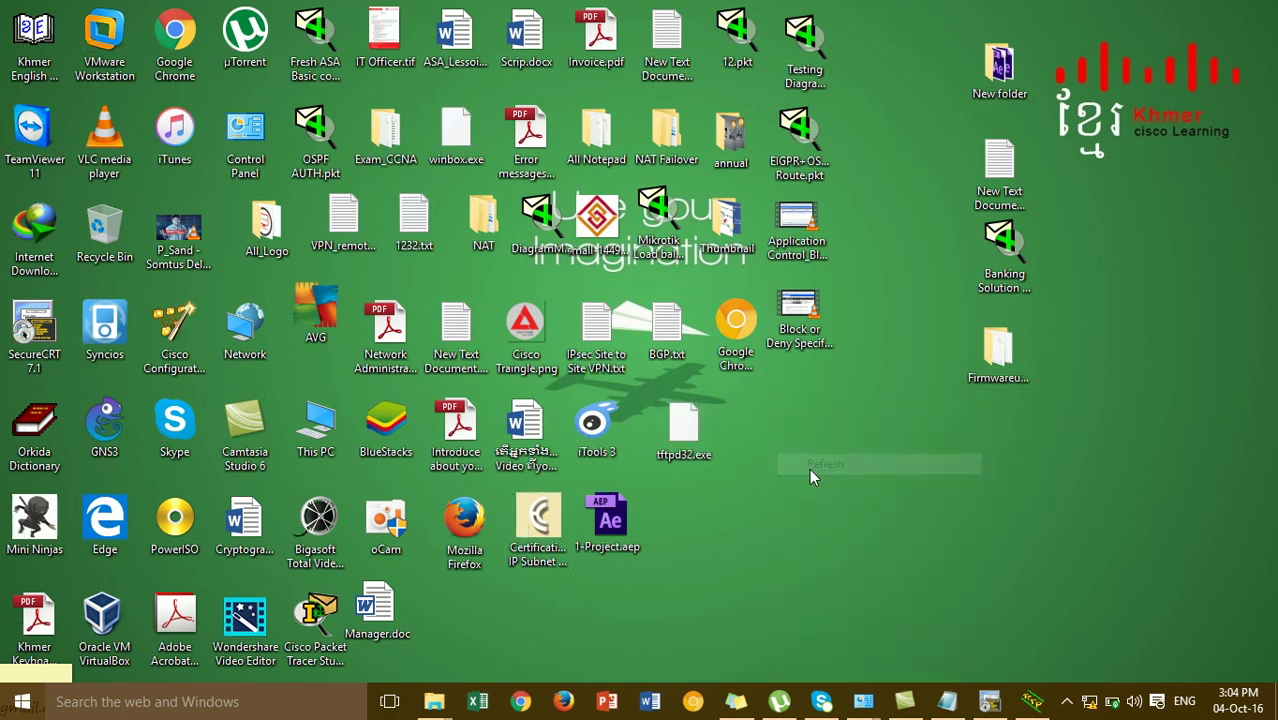
Launch Firefox and browse to the FortiGate at 192.168.1.99
{"action": "double_click", "coordinate": [476, 515]}
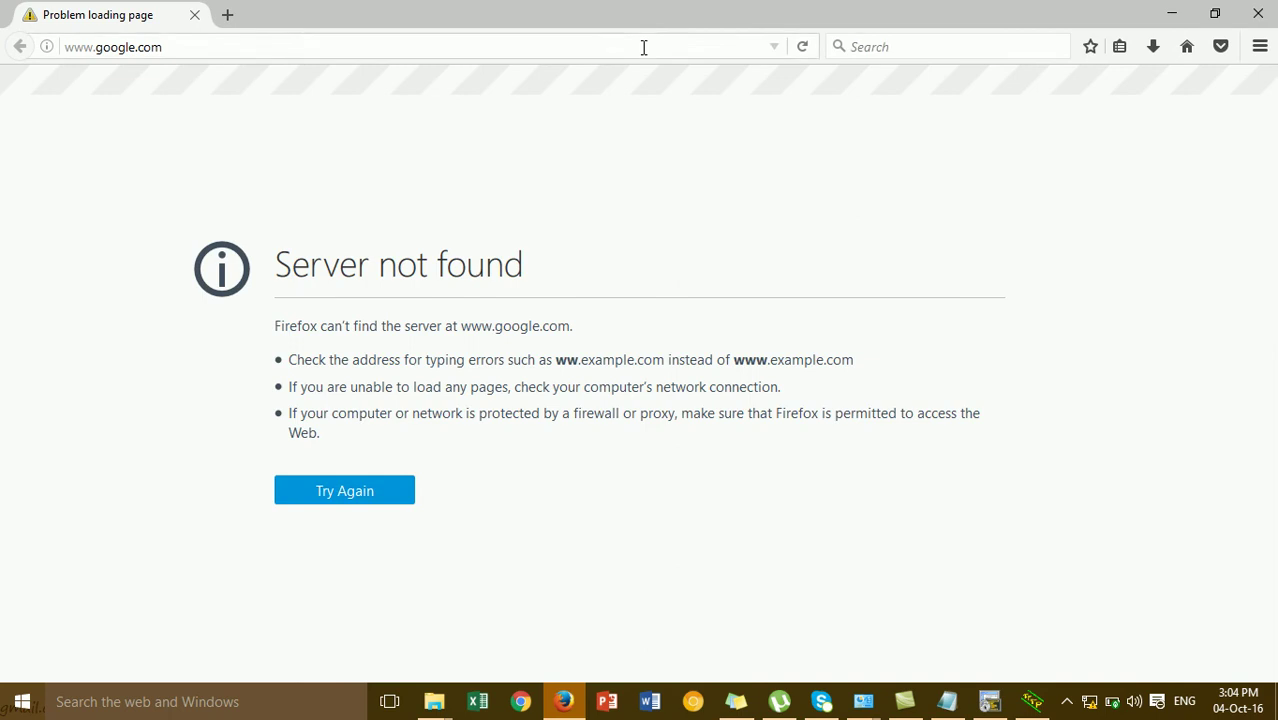
{"action": "left_click", "coordinate": [644, 46]}
{"action": "type", "text": "192.168.1.1"}
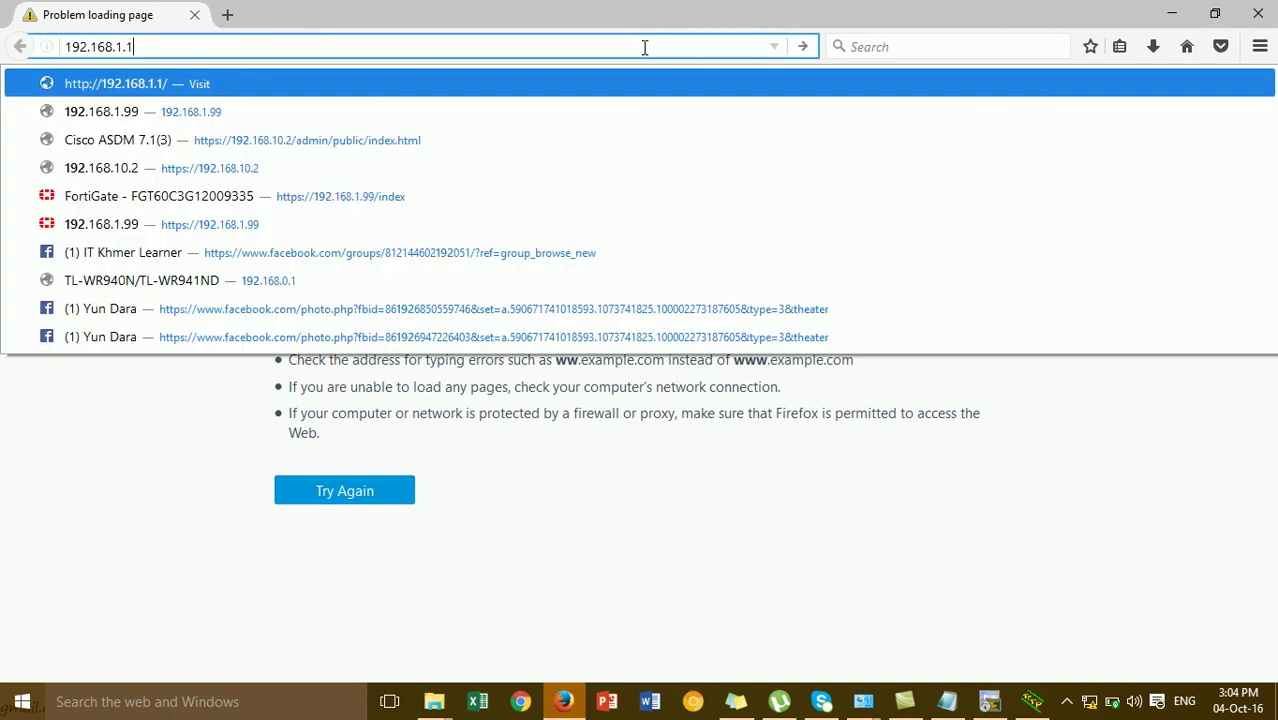
{"action": "key", "text": "BackSpace"}
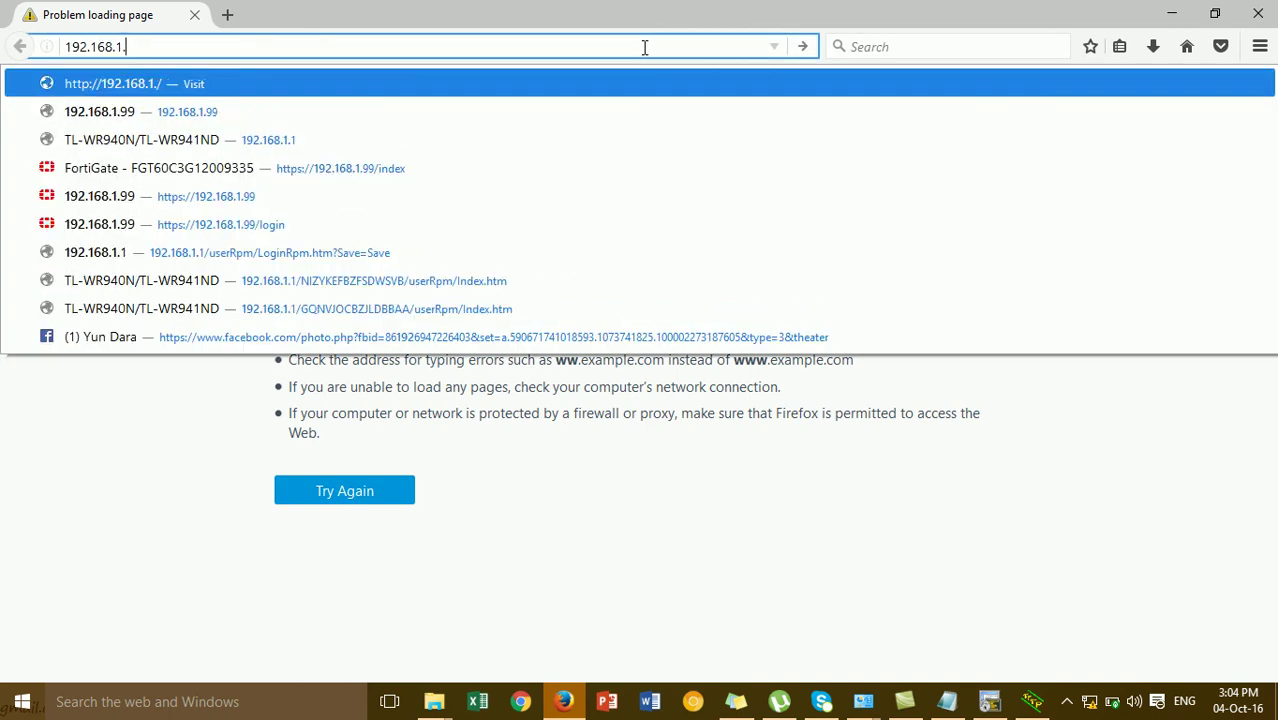
{"action": "type", "text": "99"}
{"action": "key", "text": "Escape"}
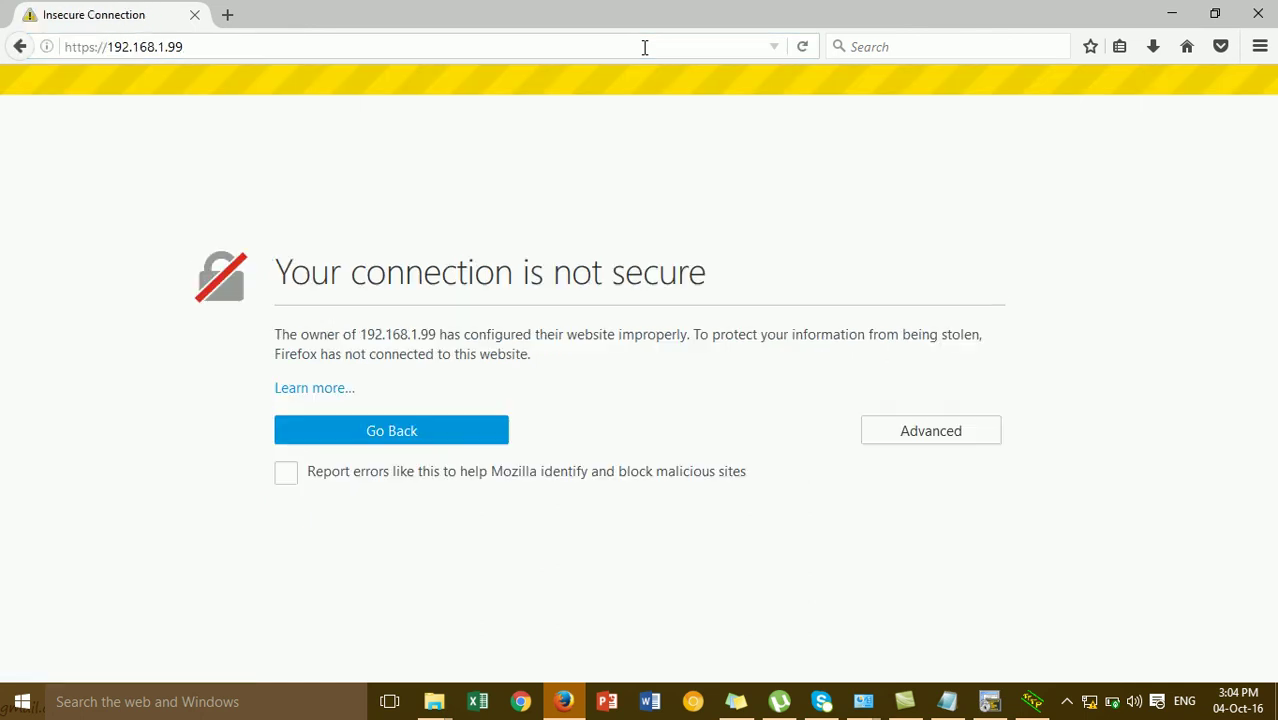
Add a security exception for the FortiGate's self-signed certificate to reach its login page
{"action": "left_click", "coordinate": [913, 434]}
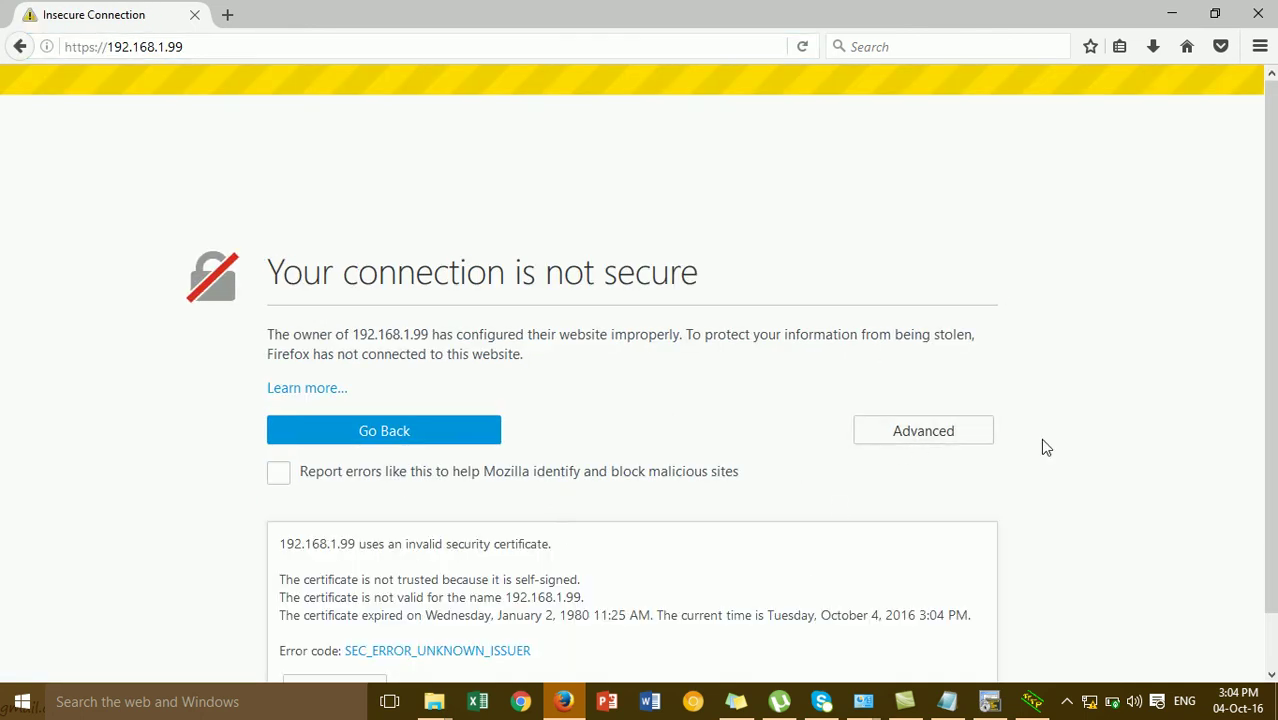
{"action": "scroll", "coordinate": [1266, 415], "scroll_direction": "down", "scroll_amount": 1}
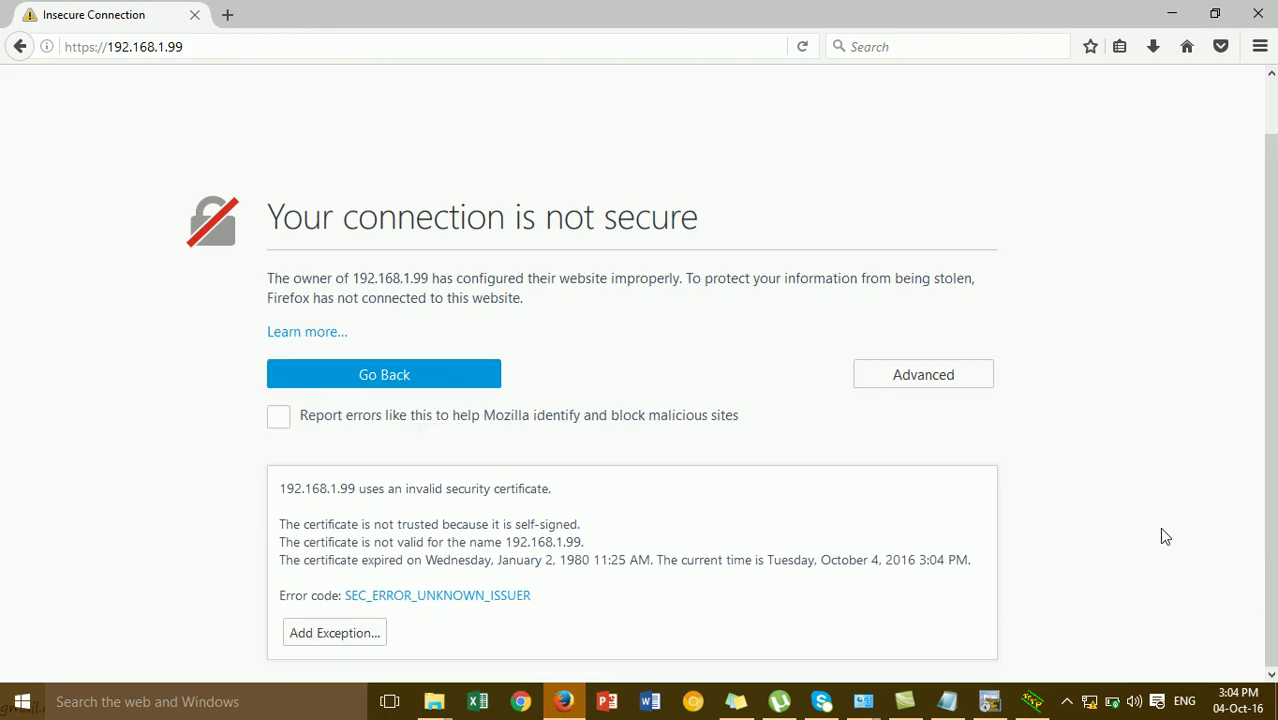
{"action": "left_click", "coordinate": [360, 631]}
{"action": "left_click", "coordinate": [765, 549]}
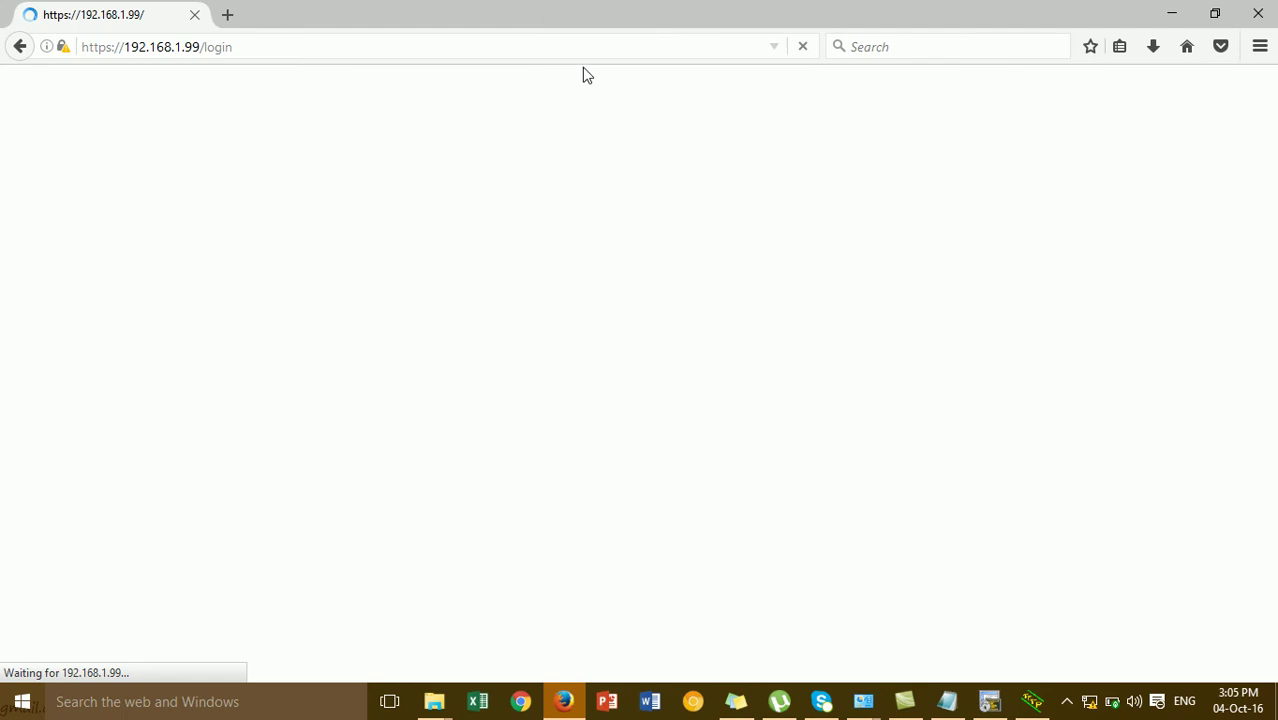
Log in to the web GUI as admin and wait for the Dashboard Status page
{"action": "left_click", "coordinate": [660, 362]}
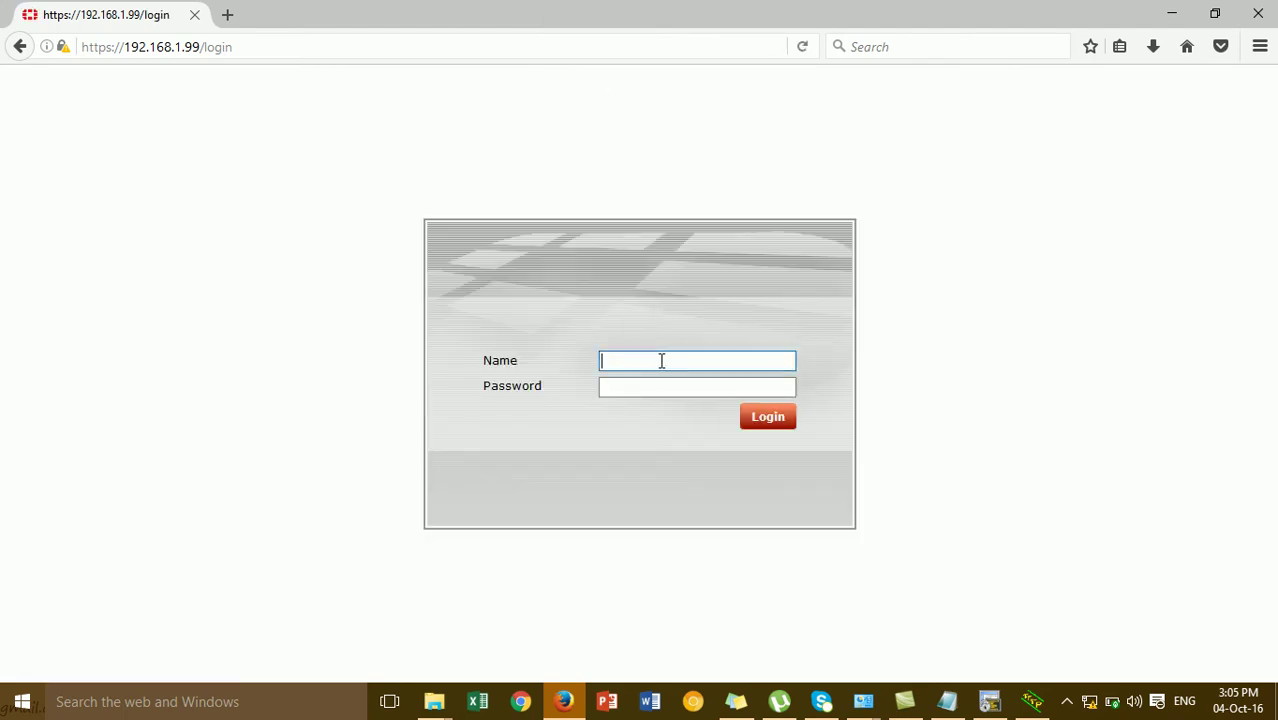
{"action": "type", "text": "admin"}
{"action": "key", "text": "Return"}
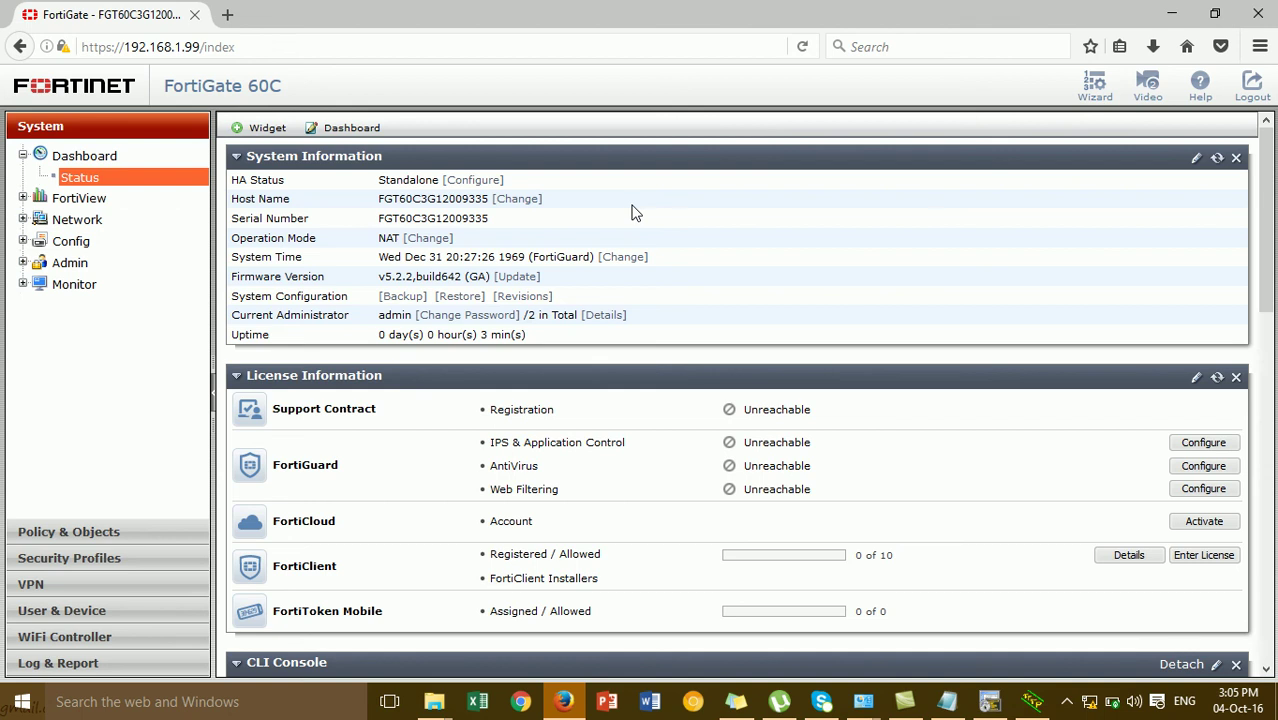
Under System Configuration Restore, choose FG_TTLA_19480319_0514(Offical).conf from the Firmwareupdate folder
{"action": "left_click", "coordinate": [462, 297]}
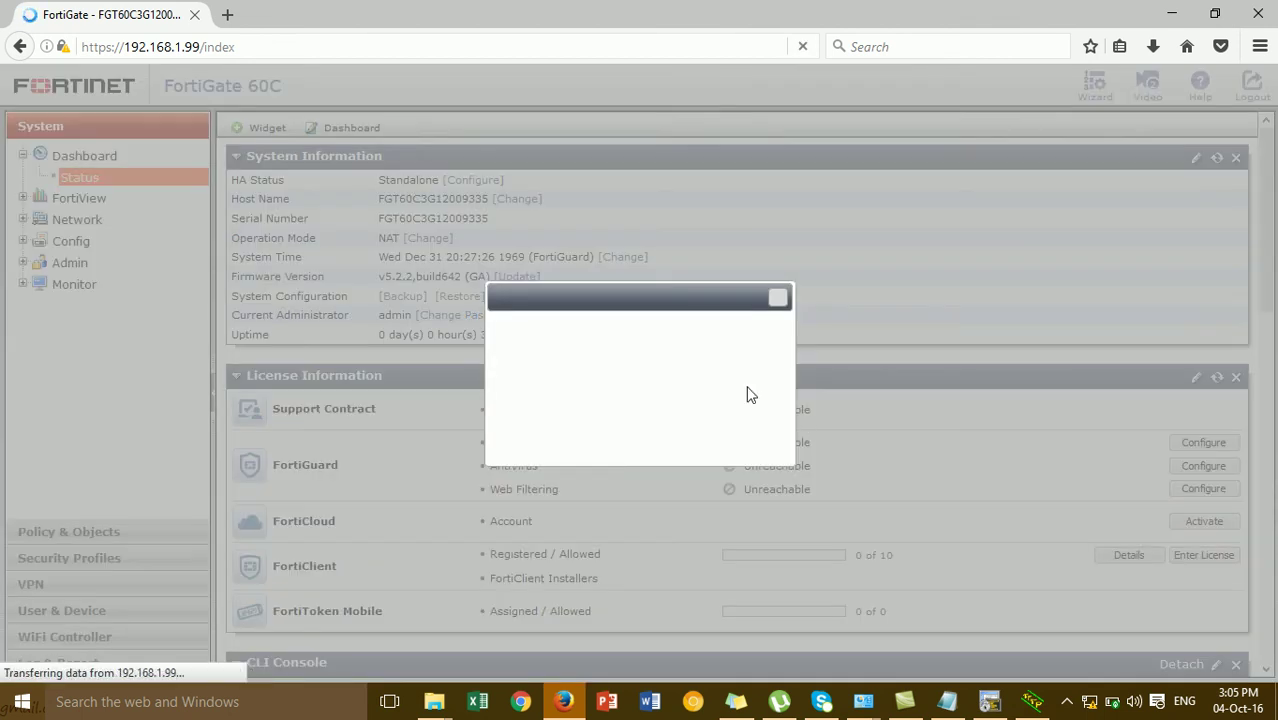
{"action": "left_click", "coordinate": [418, 378]}
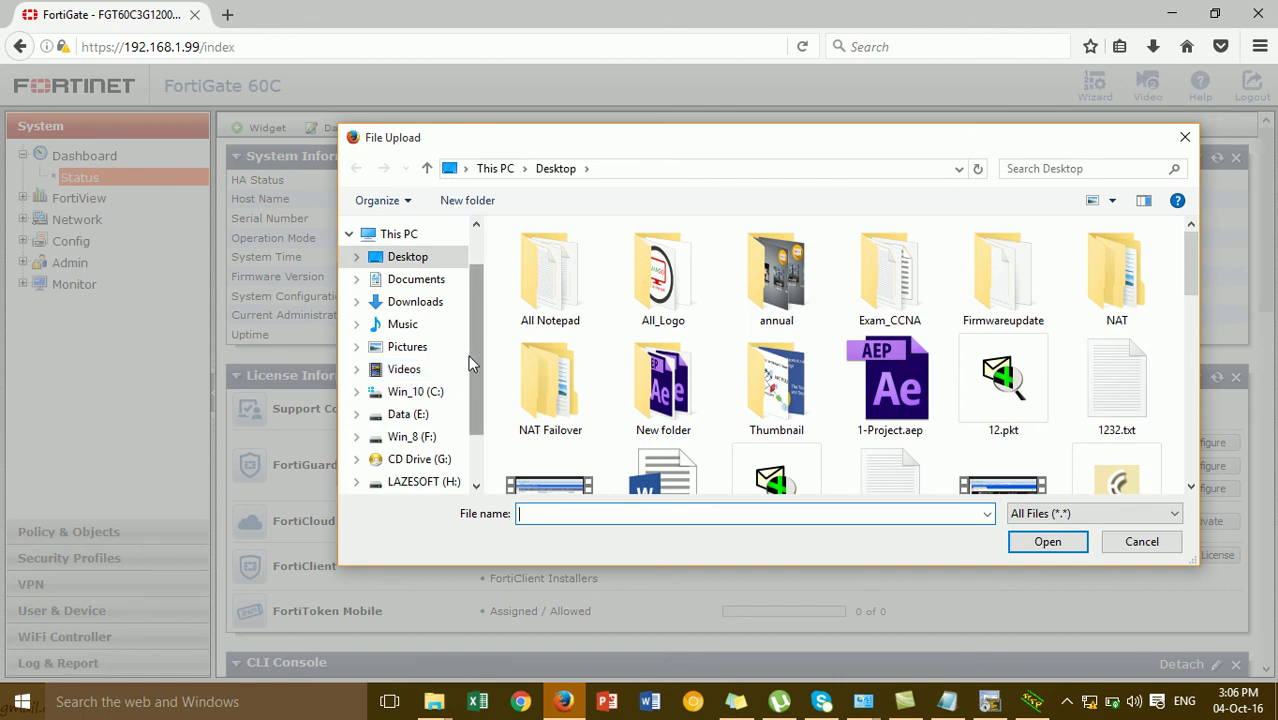
{"action": "double_click", "coordinate": [1020, 287]}
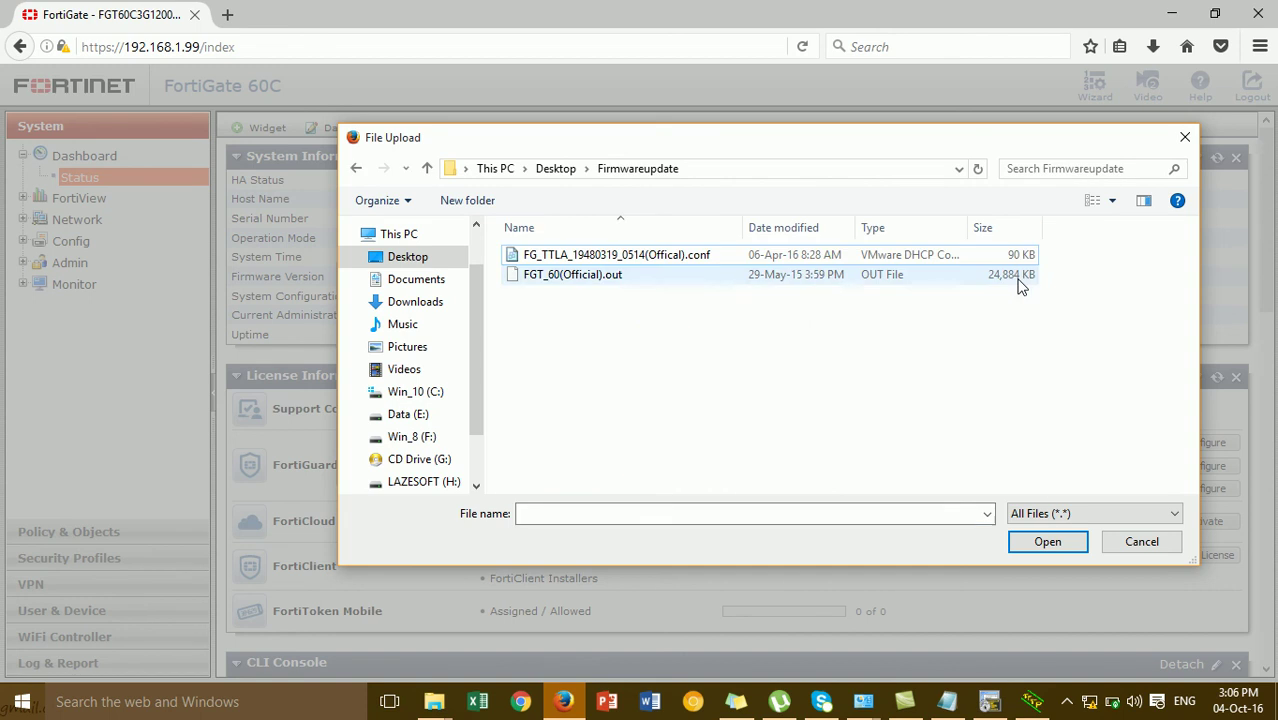
{"action": "left_click", "coordinate": [676, 262]}
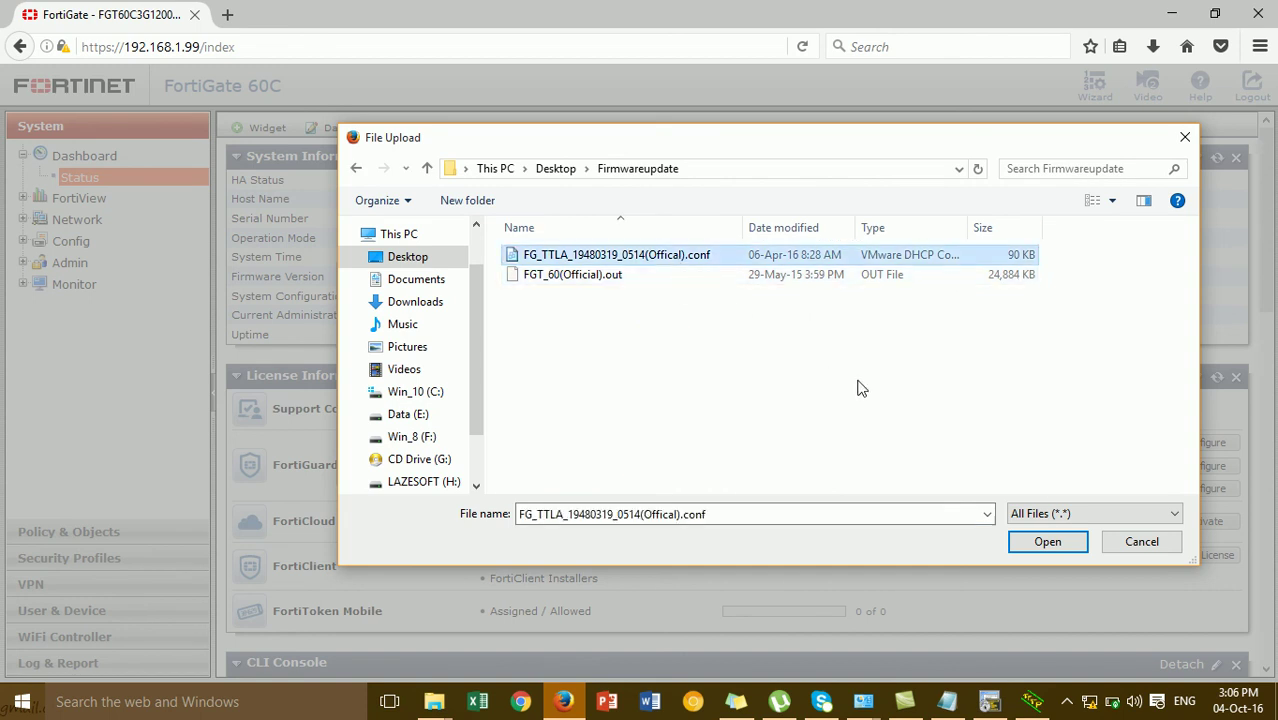
{"action": "left_click", "coordinate": [1024, 543]}
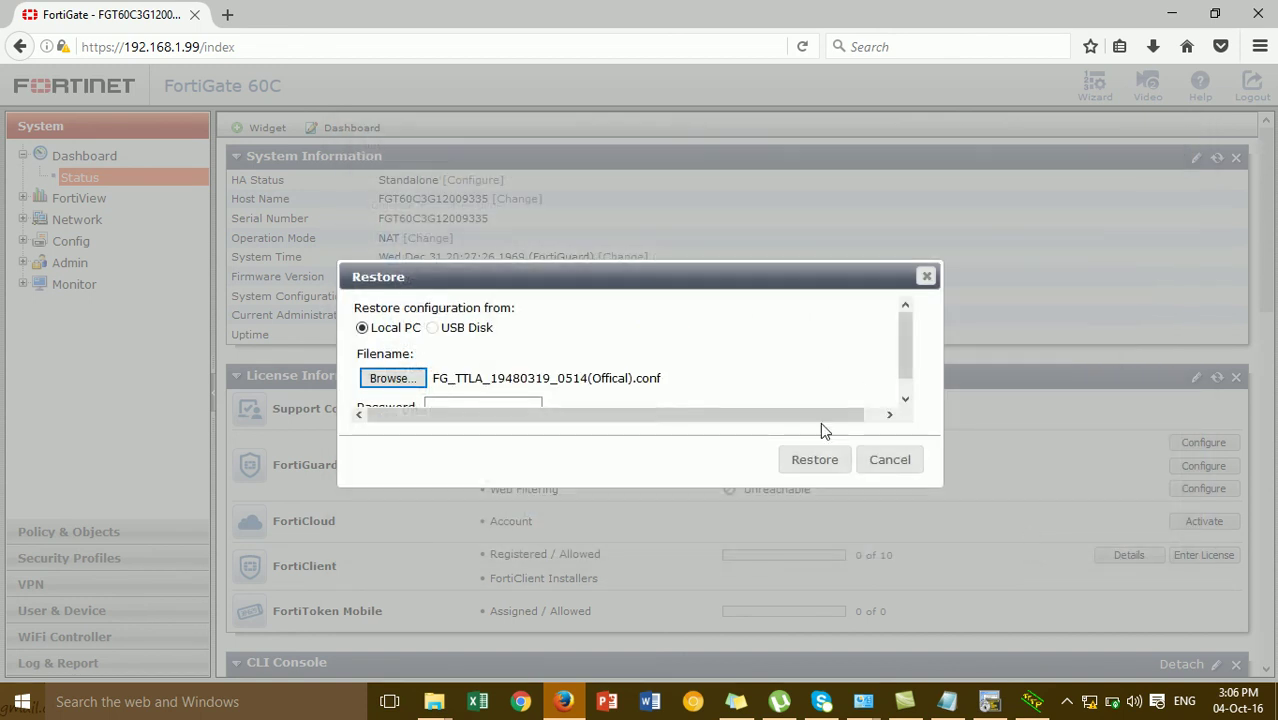
{"action": "left_click", "coordinate": [905, 398]}
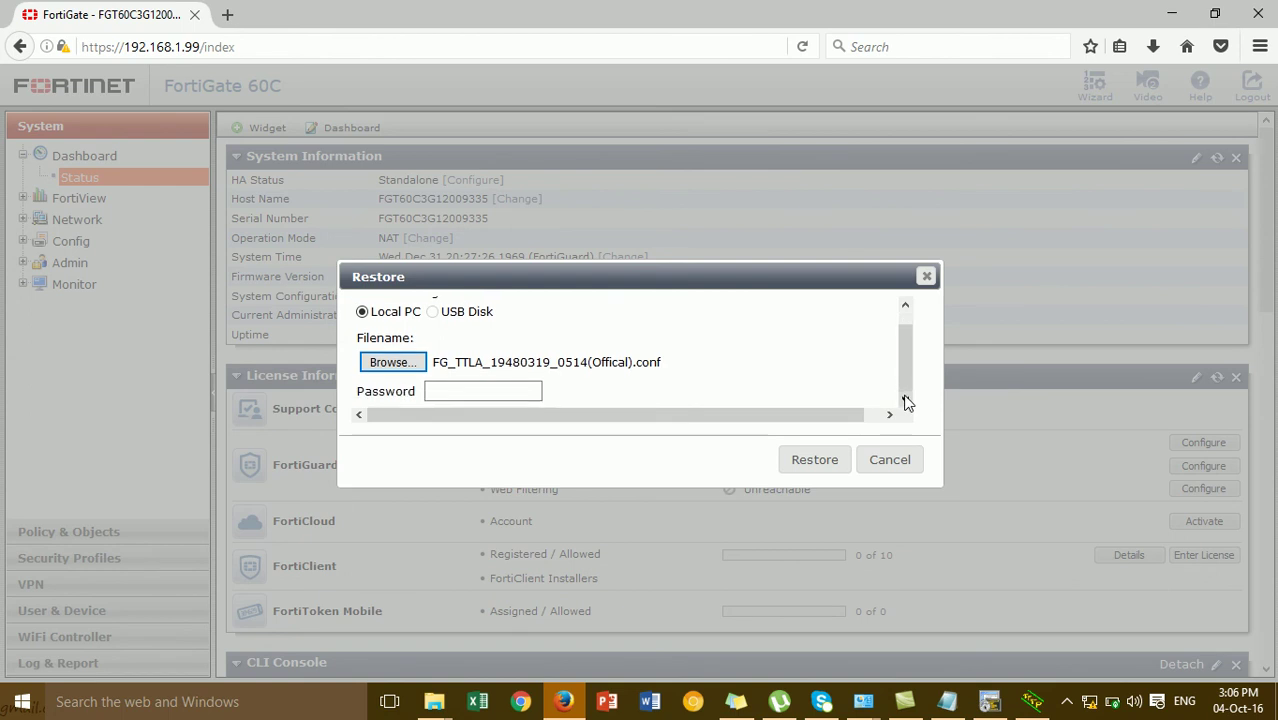
Restore the chosen .conf file and wait for the 'Settings uploaded' restart message
{"action": "left_click", "coordinate": [815, 462]}
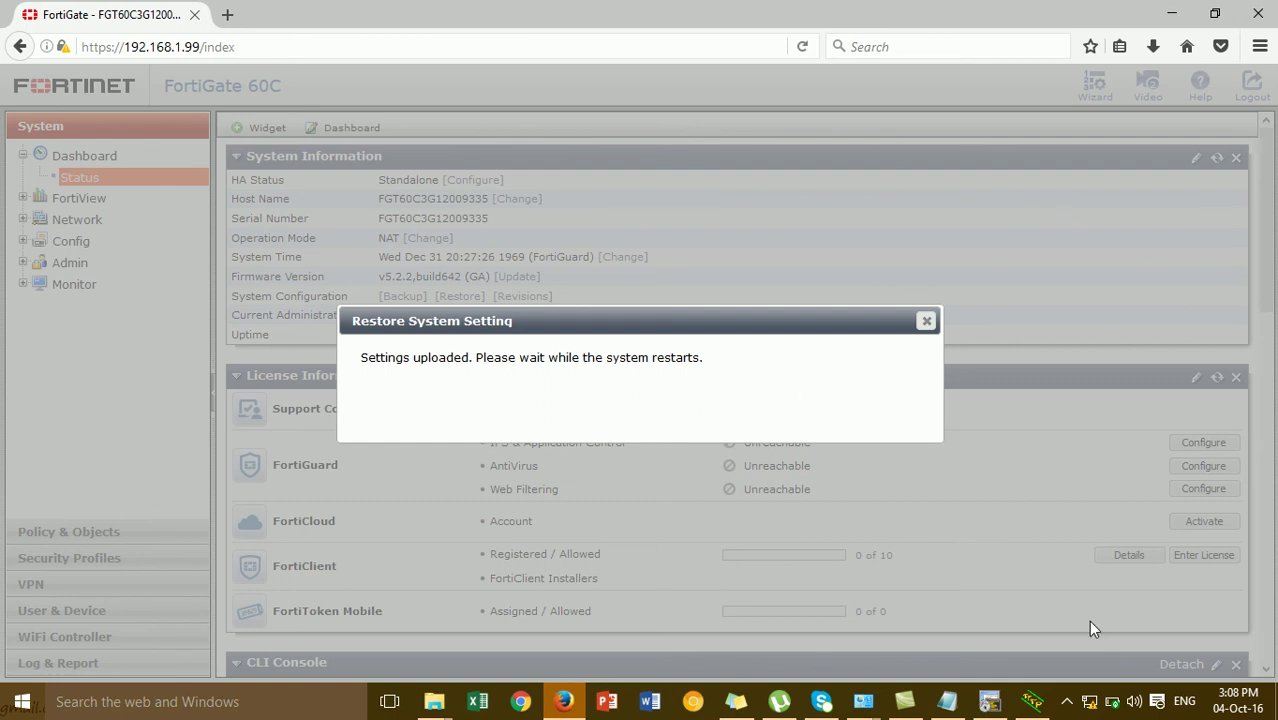
{"action": "left_click", "coordinate": [1069, 703]}
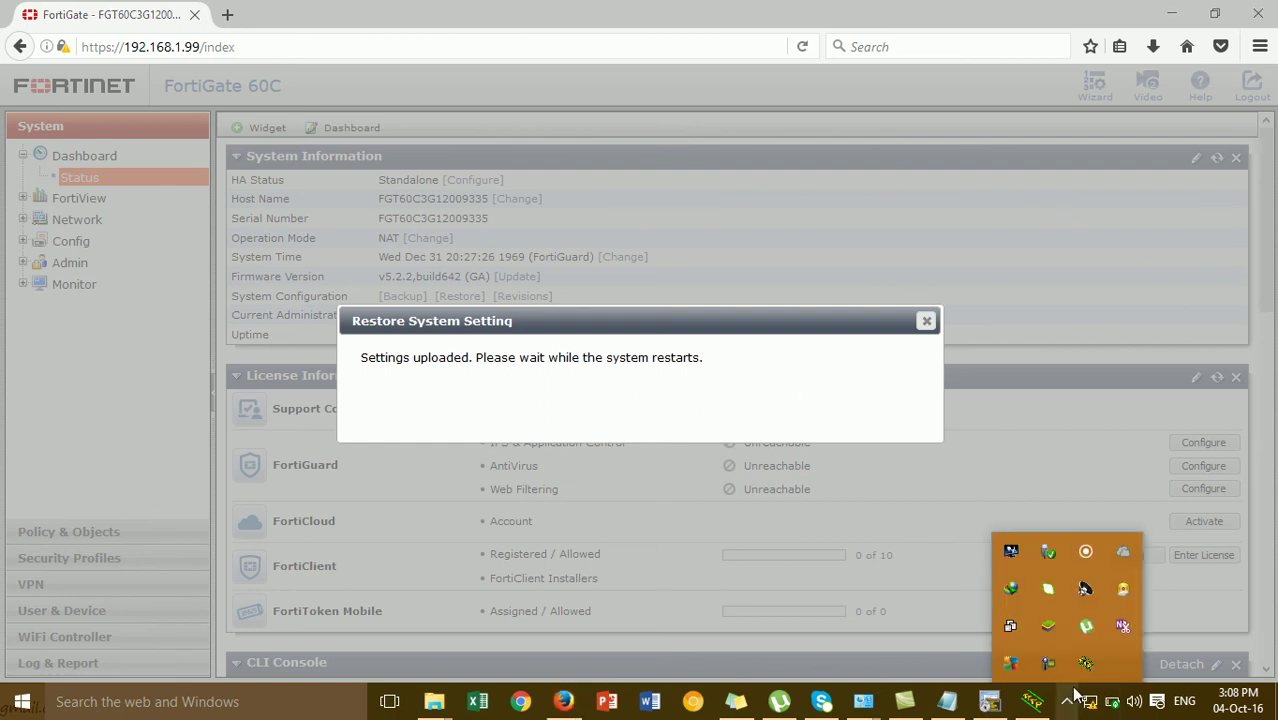
{"action": "left_click", "coordinate": [1049, 659]}
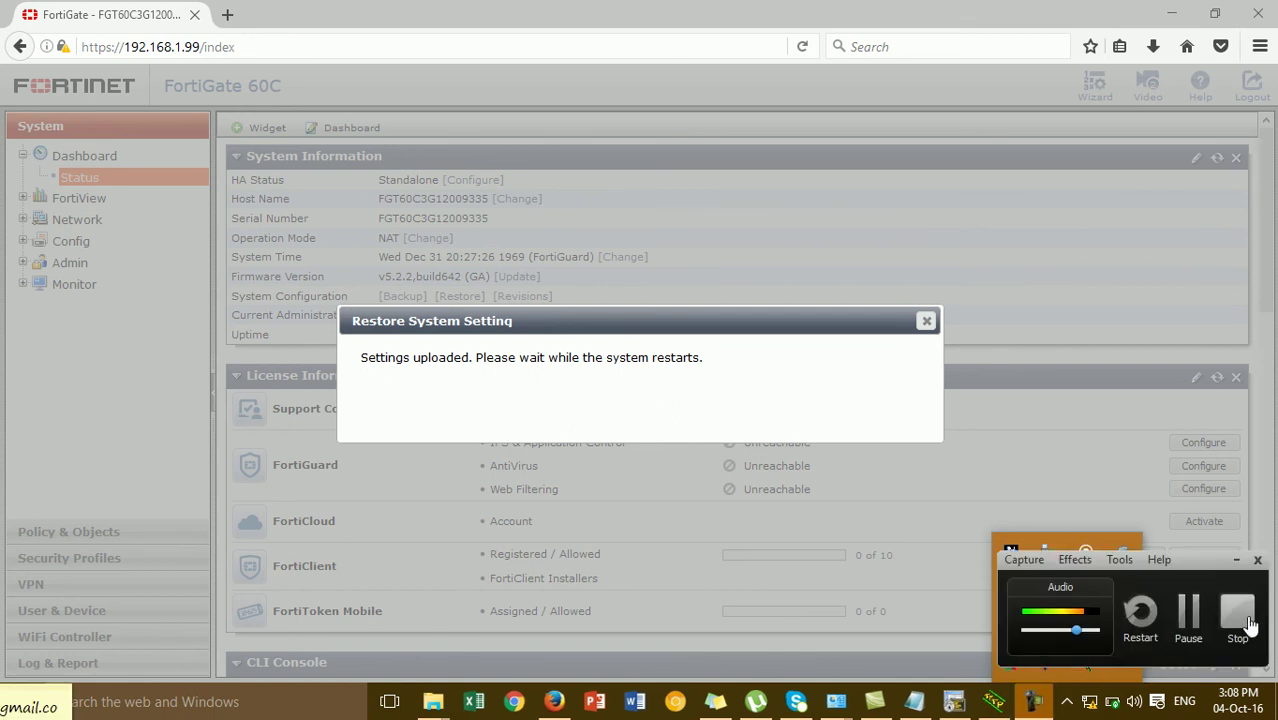